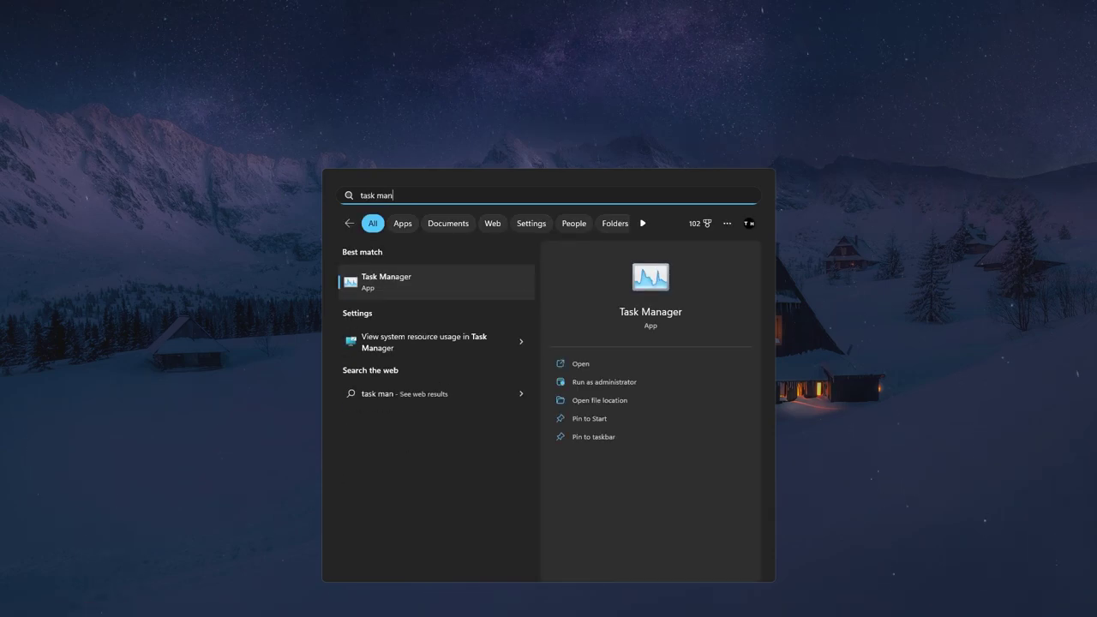
# Step: Open Task Manager and launch Resource Monitor from its Performance page
pyautogui.press('Return')
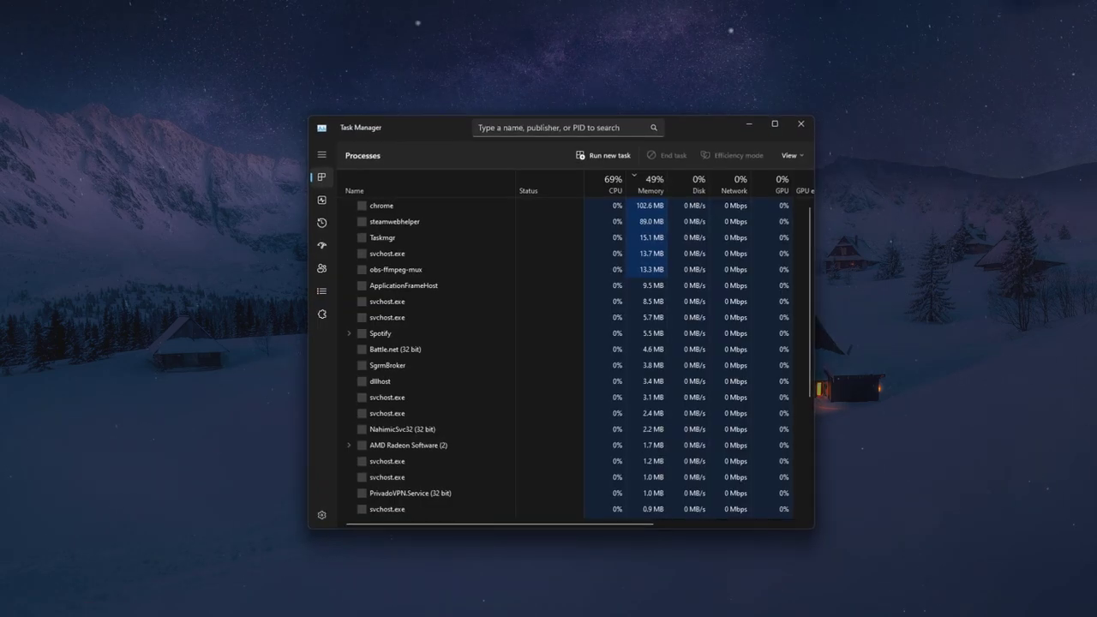
pyautogui.rightClick(799, 611)
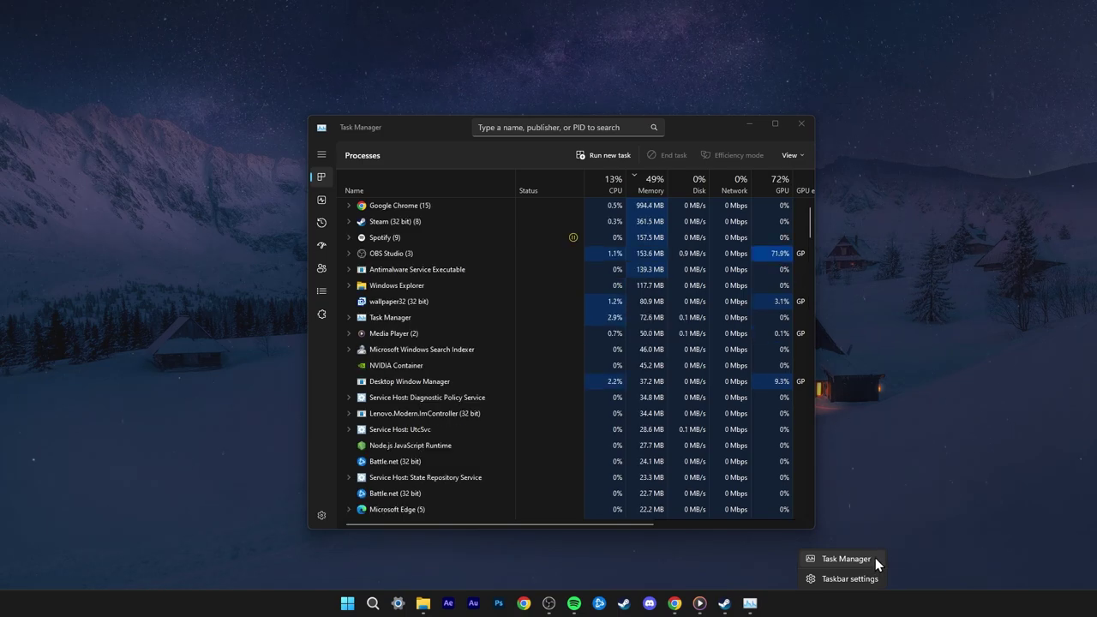
pyautogui.click(875, 558)
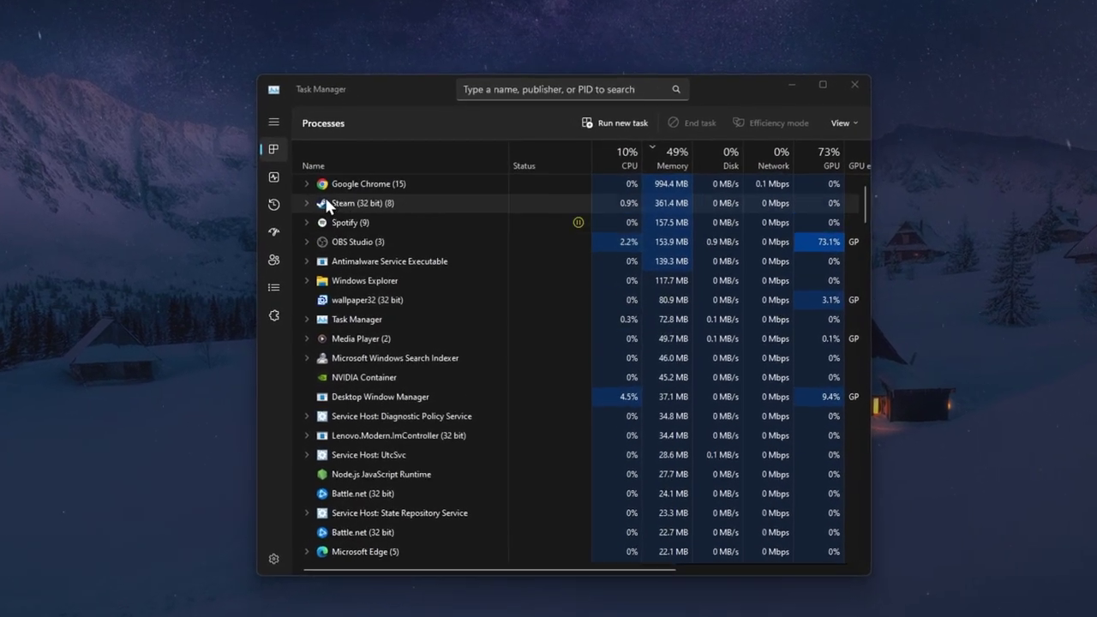
pyautogui.click(286, 185)
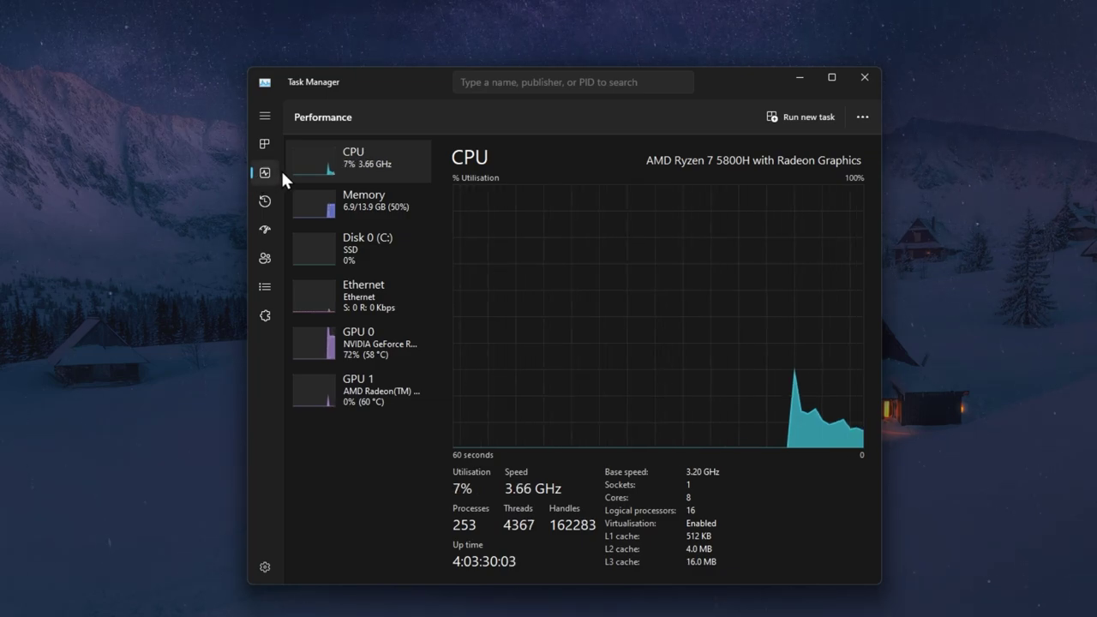
pyautogui.click(864, 118)
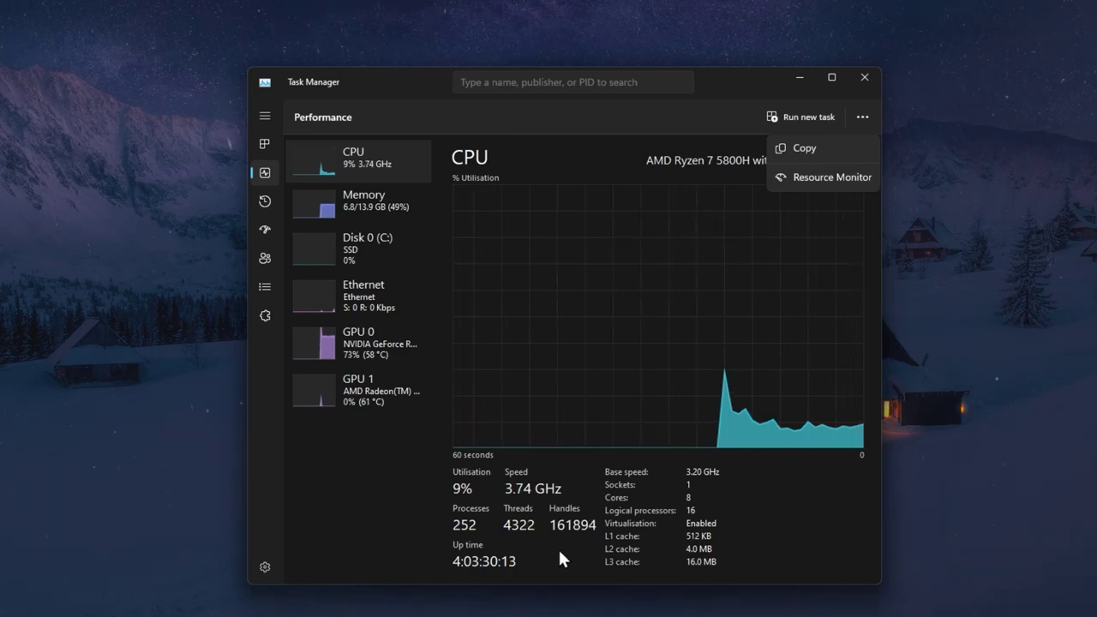
pyautogui.click(793, 181)
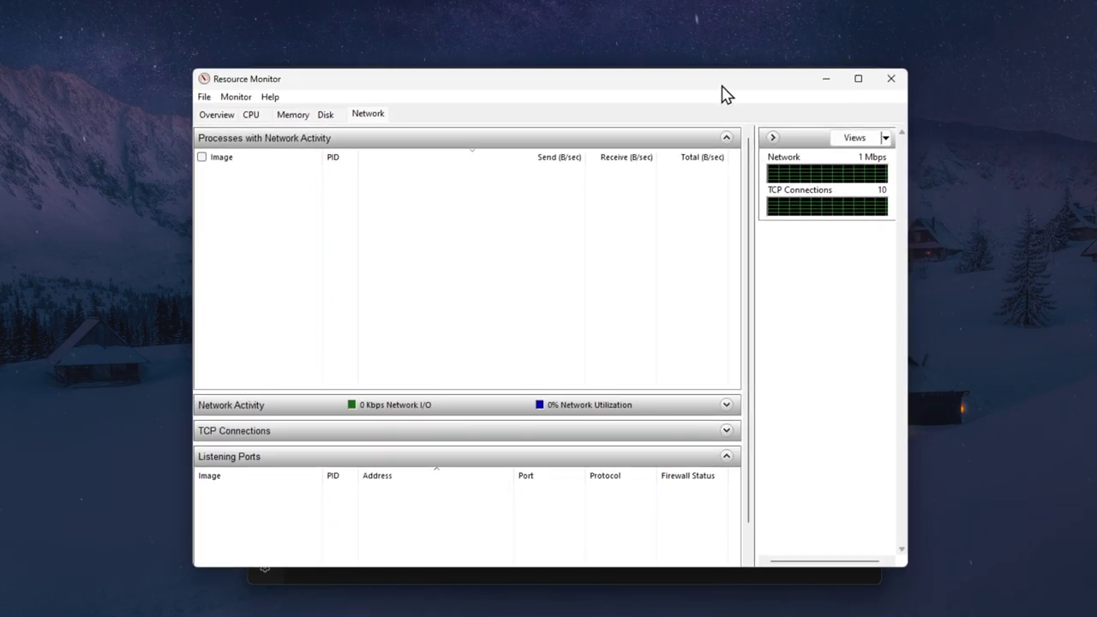
# Step: Expand Processes with Network Activity and collapse Listening Ports in Resource Monitor's Network view
pyautogui.click(356, 139)
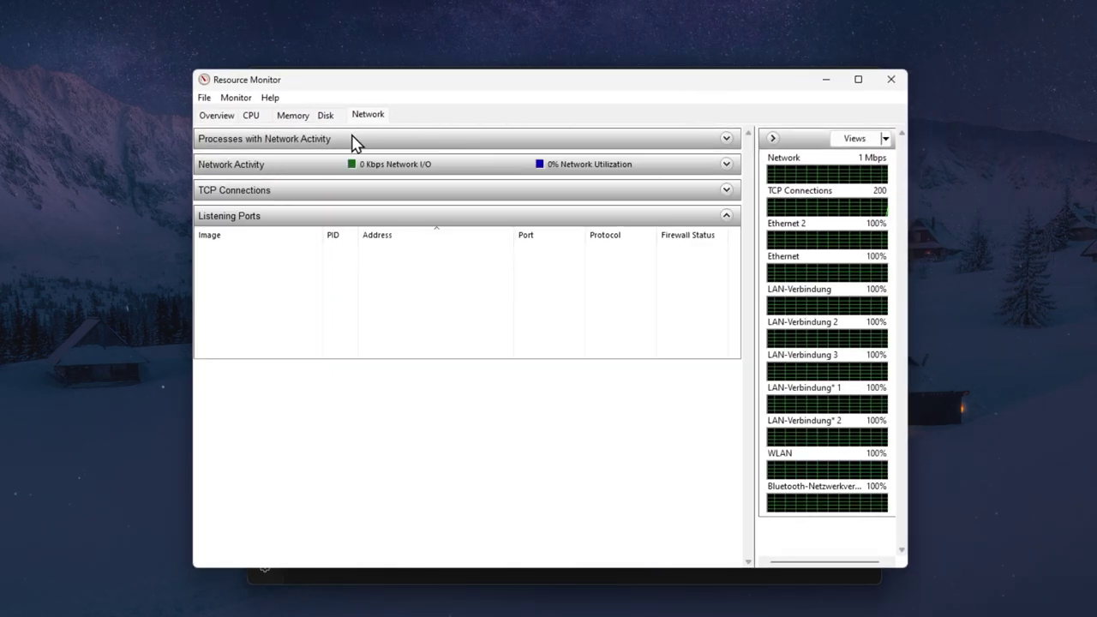
pyautogui.click(349, 144)
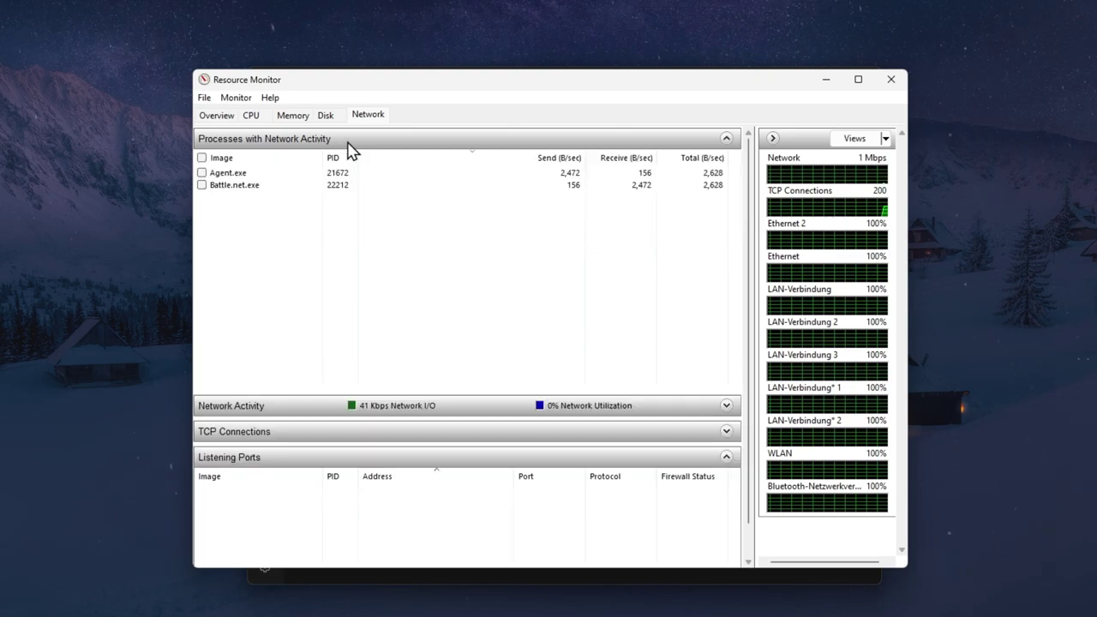
pyautogui.click(295, 458)
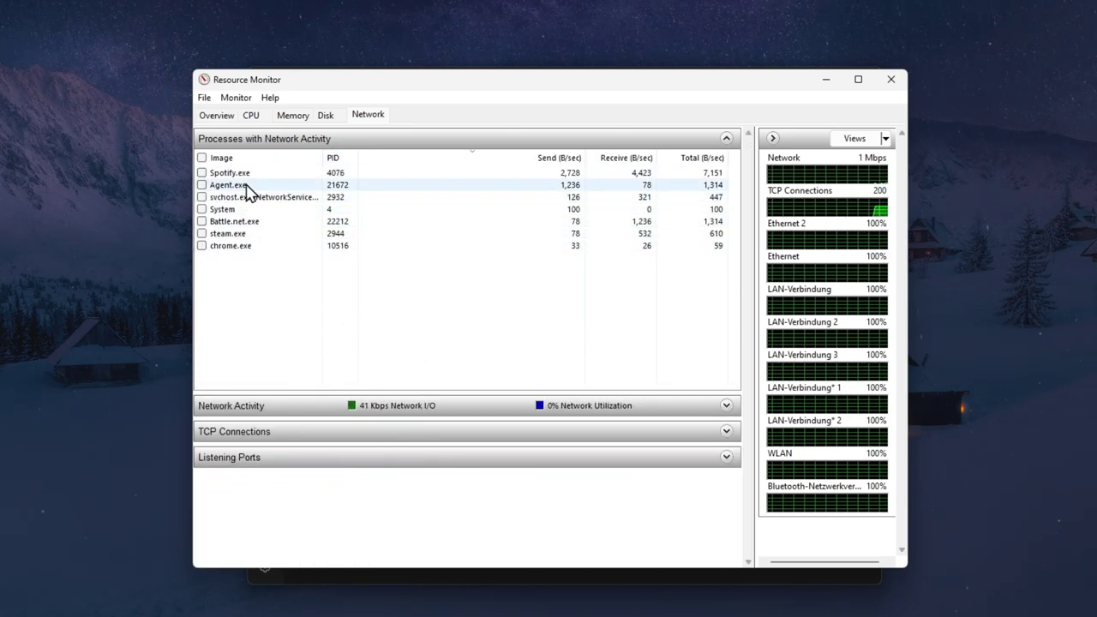
# Step: Inspect the process-ending options for chrome.exe and steam.exe, and close Resource Monitor and Task Manager
pyautogui.click(287, 199)
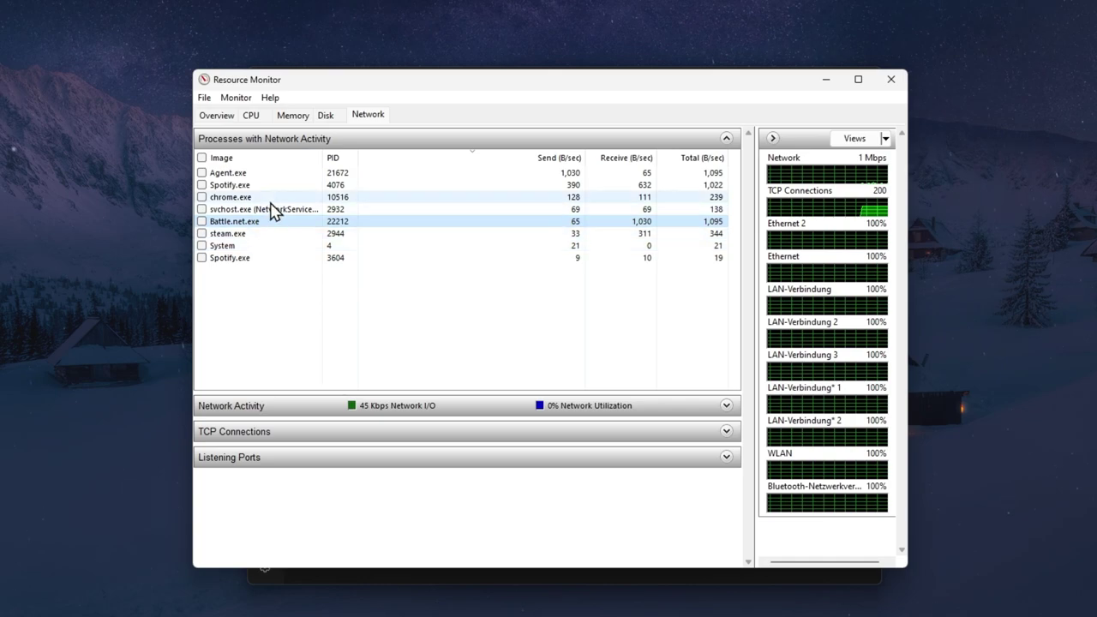
pyautogui.rightClick(281, 199)
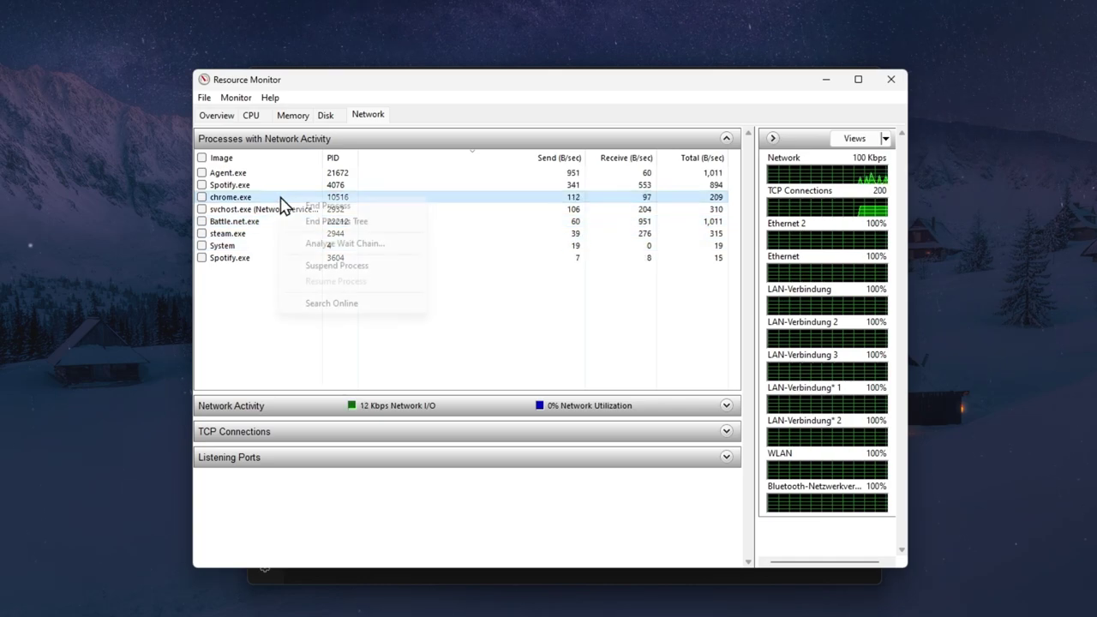
pyautogui.click(283, 237)
pyautogui.rightClick(276, 240)
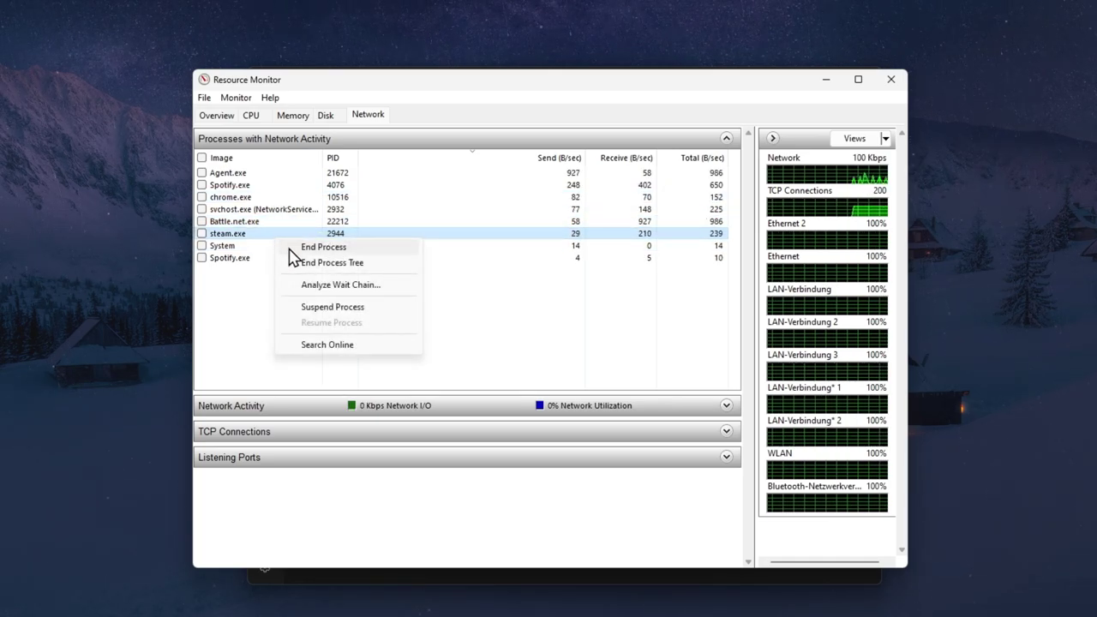
pyautogui.click(533, 338)
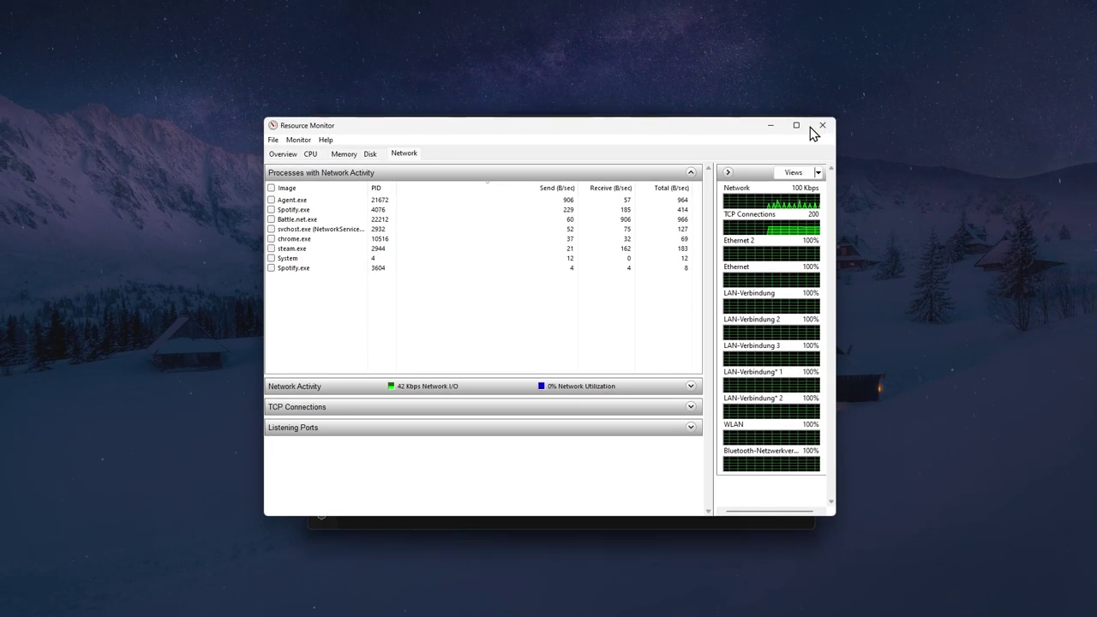
pyautogui.click(890, 78)
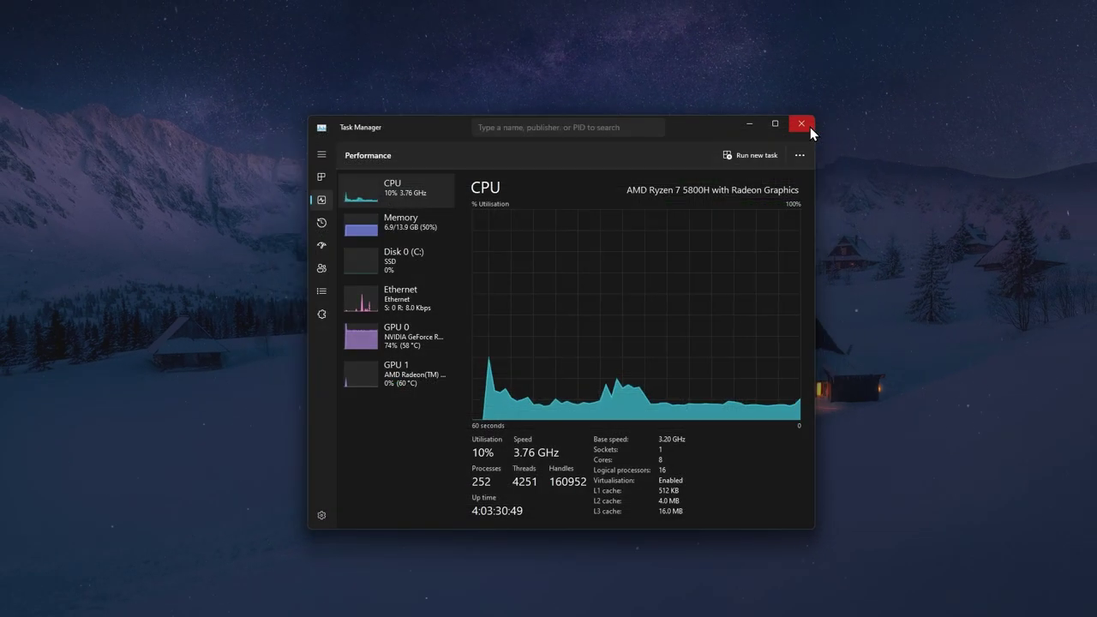
pyautogui.click(810, 127)
# Step: Switch to Steam and open the Downloads section of its settings
pyautogui.moveTo(835, 607)
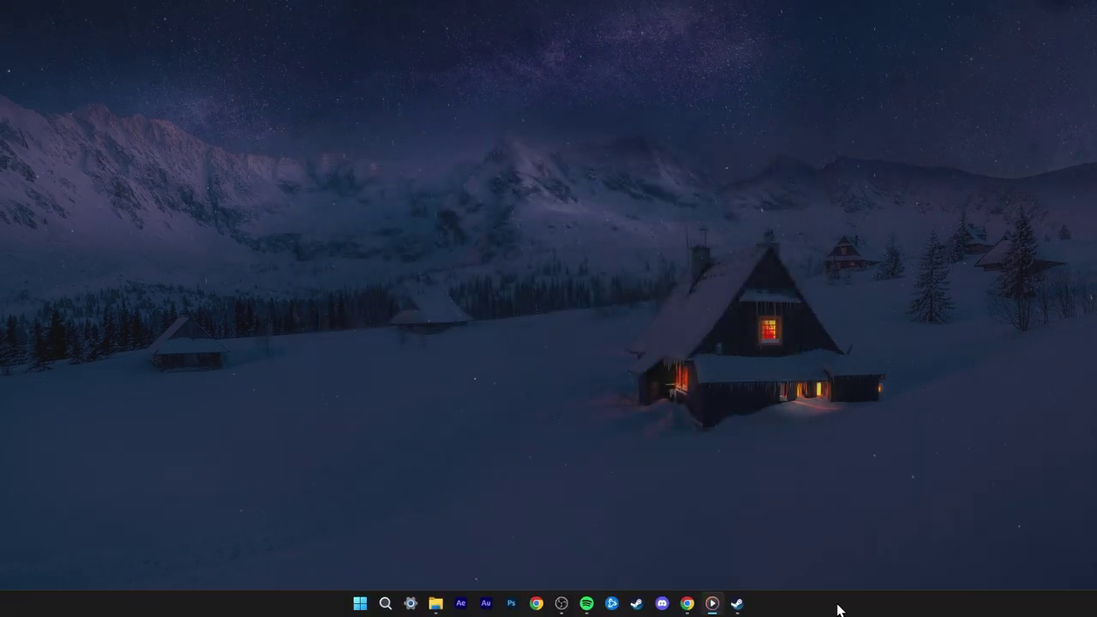
pyautogui.click(742, 603)
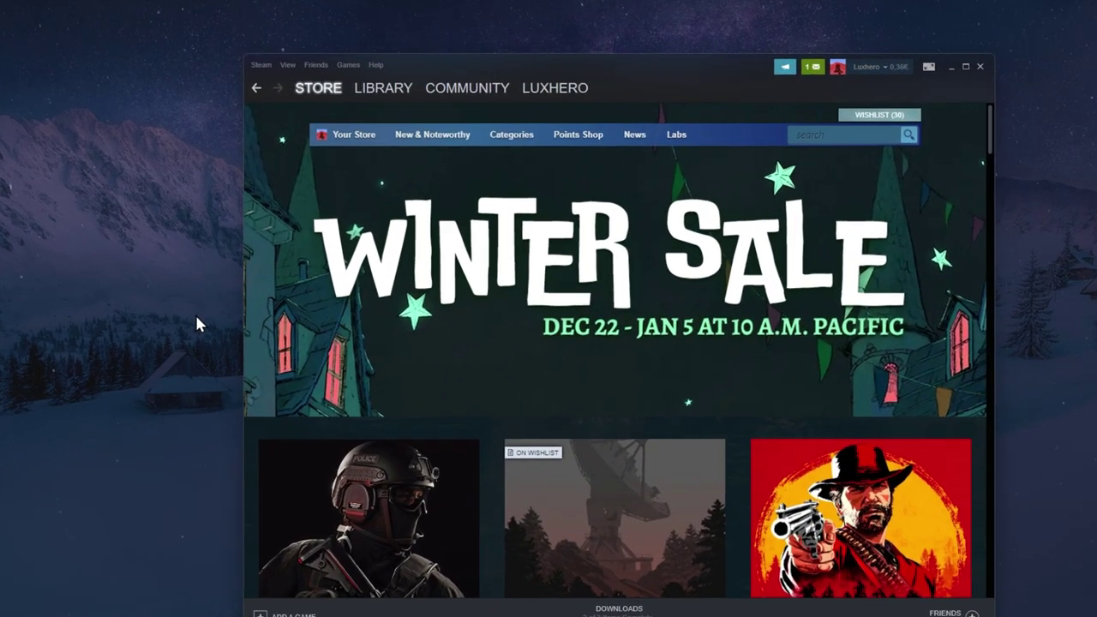
pyautogui.click(257, 66)
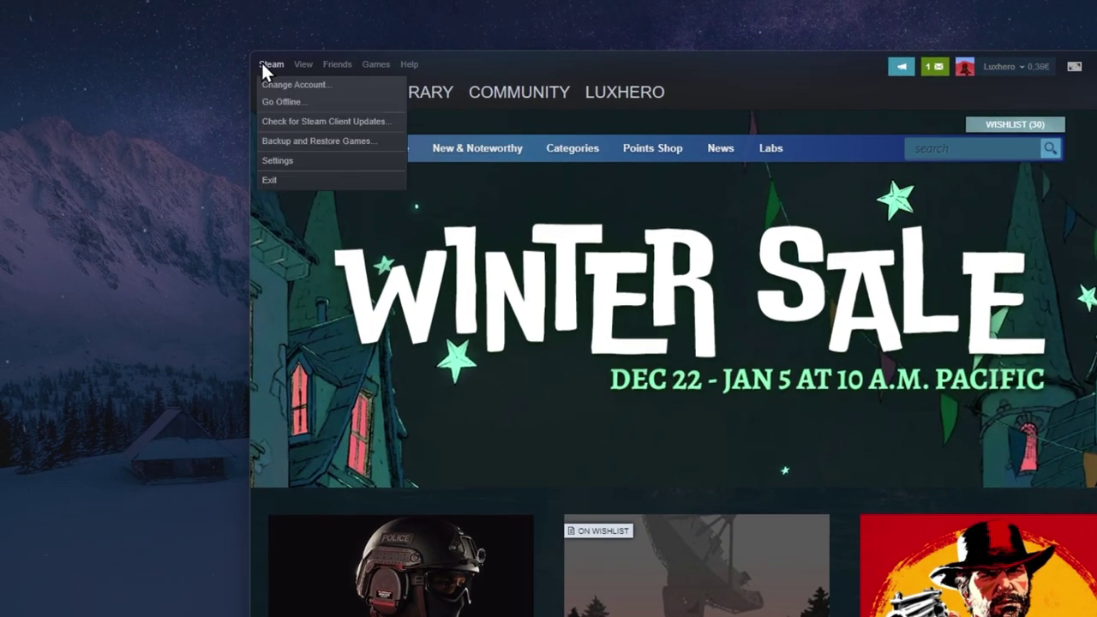
pyautogui.click(276, 161)
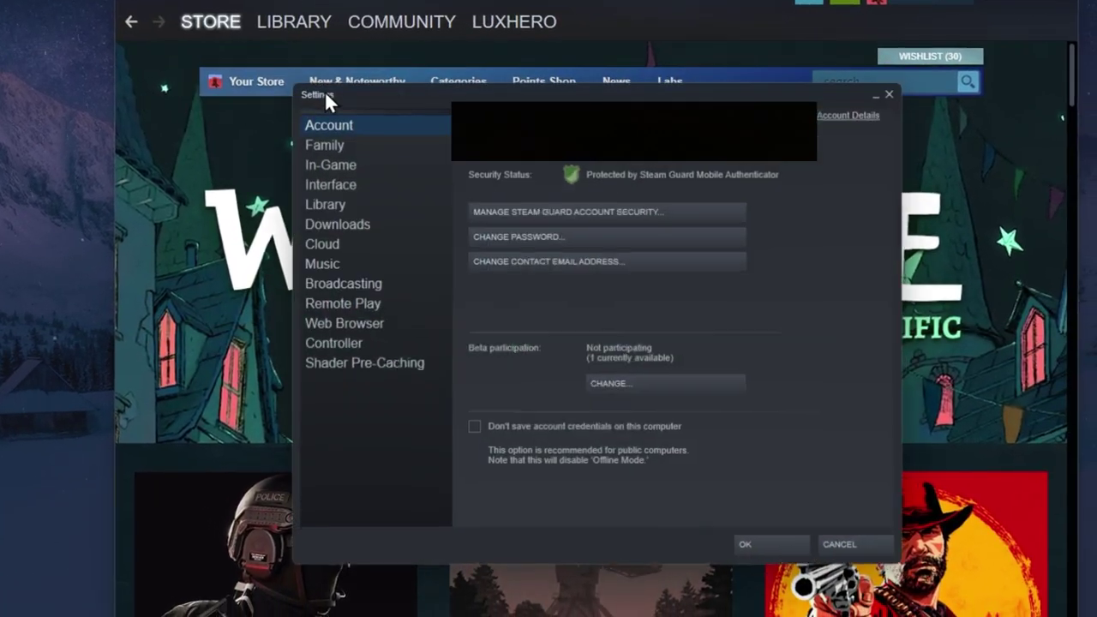
pyautogui.click(336, 228)
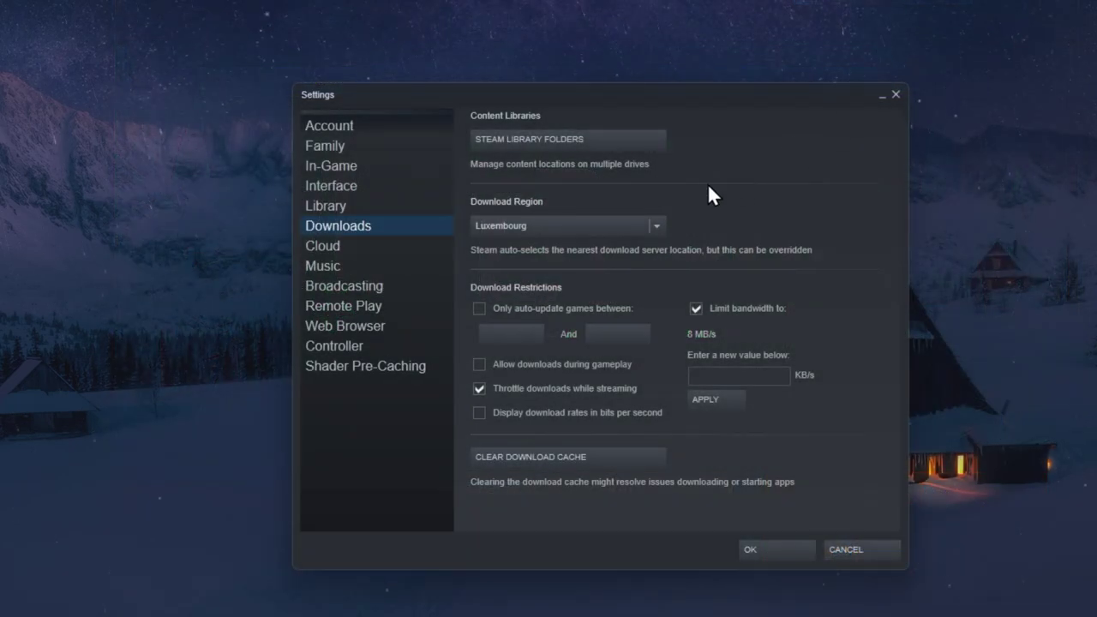
# Step: Enable Steam's download bandwidth limit and apply a value of 8000 KB/s
pyautogui.click(696, 307)
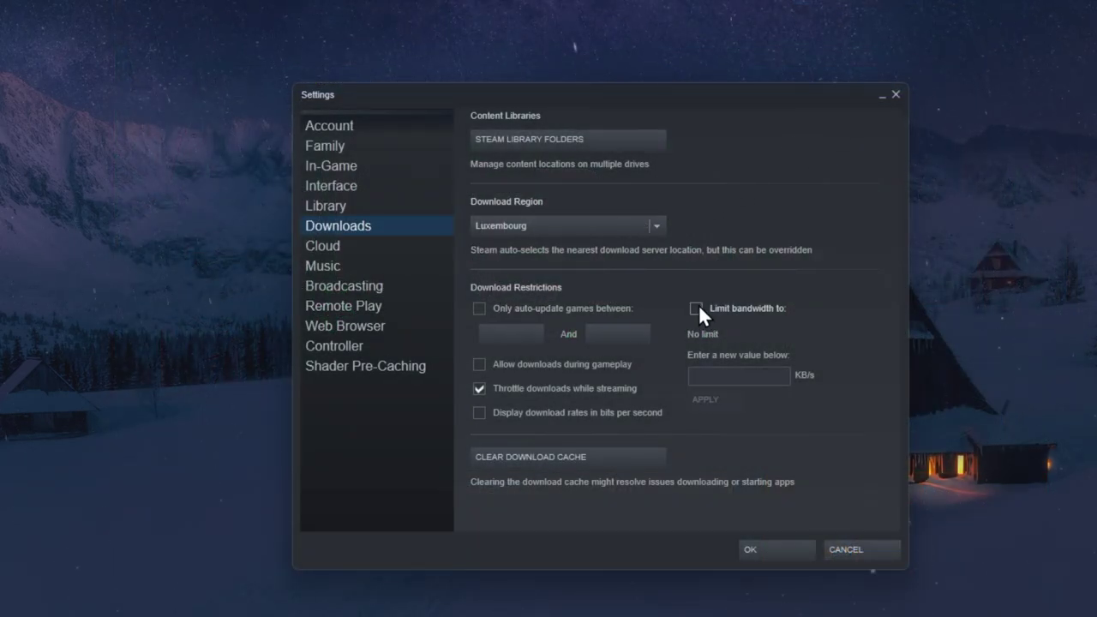
pyautogui.click(701, 374)
pyautogui.write('80')
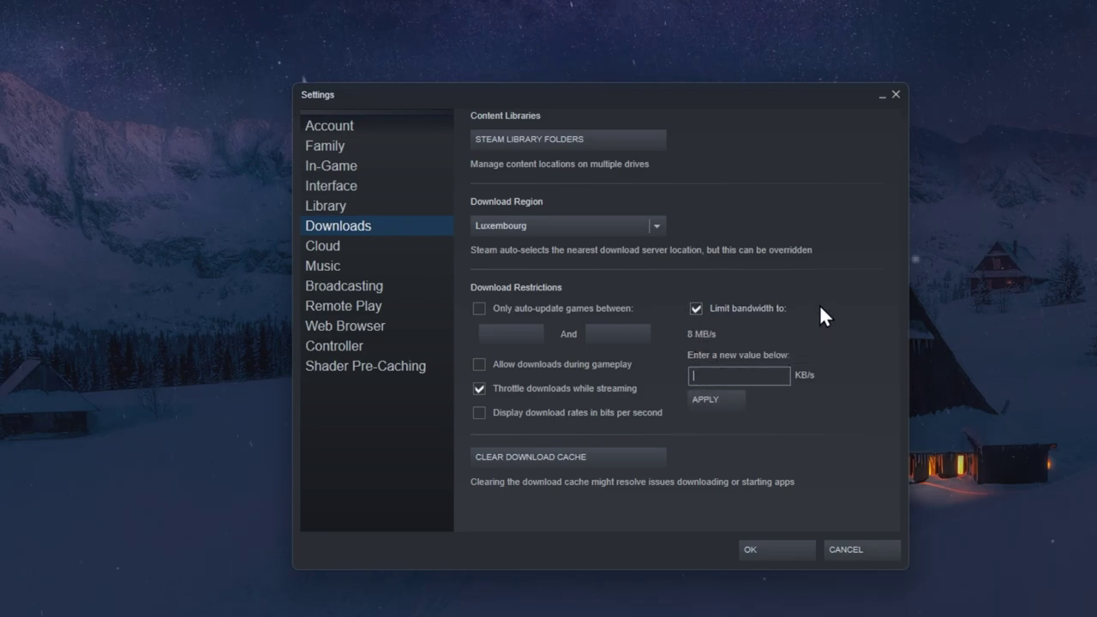
pyautogui.write('00')
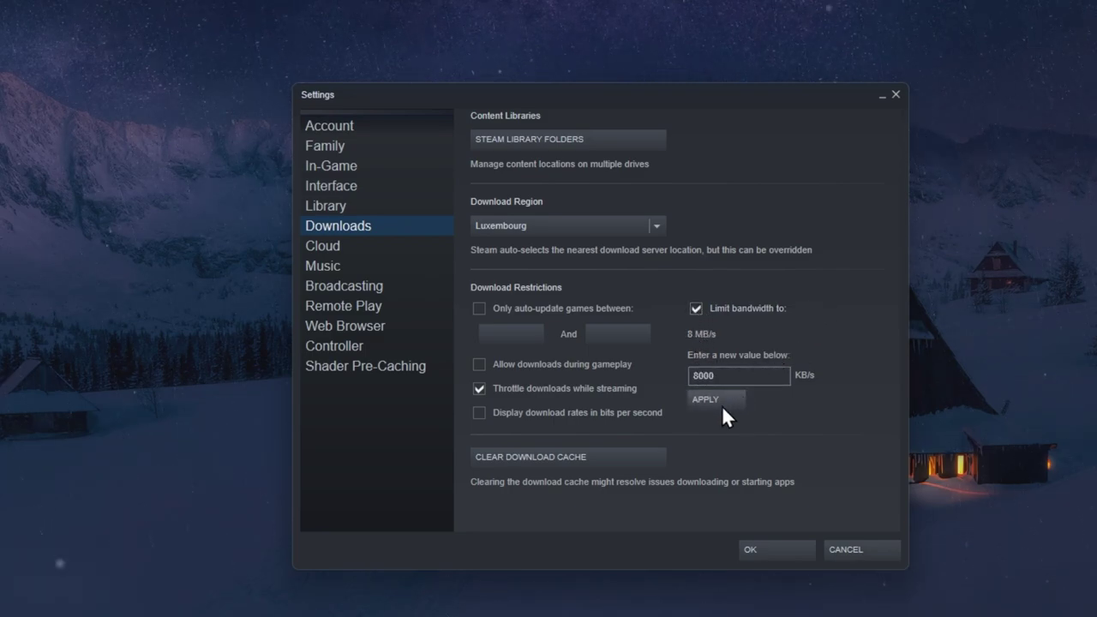
pyautogui.click(721, 407)
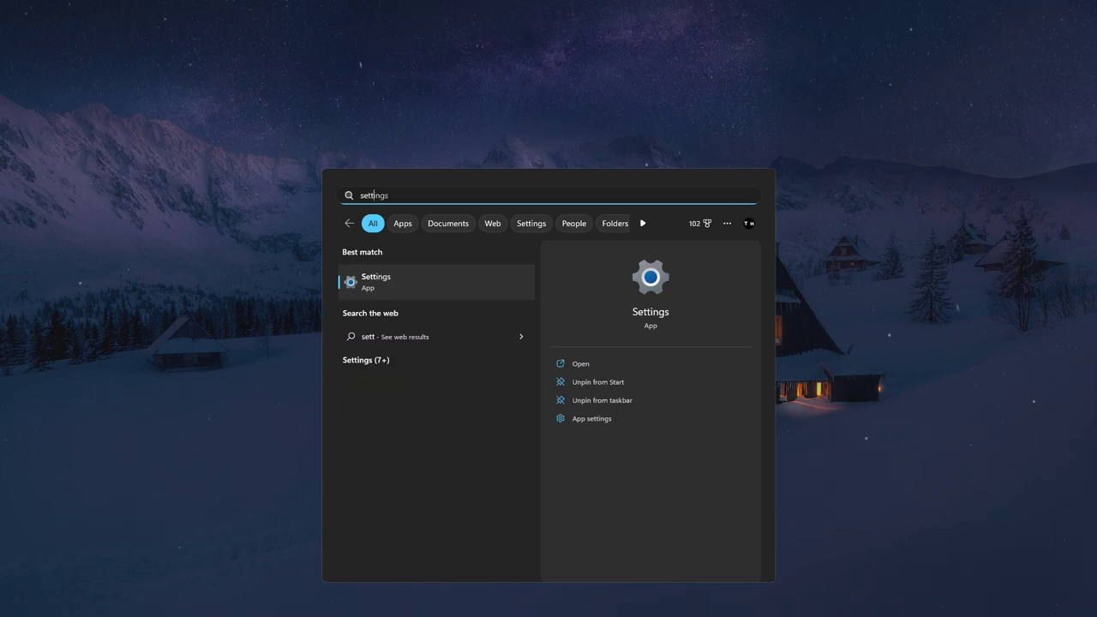
# Step: Open Windows Settings and go to the VPN page under Network & internet
pyautogui.press('Return')
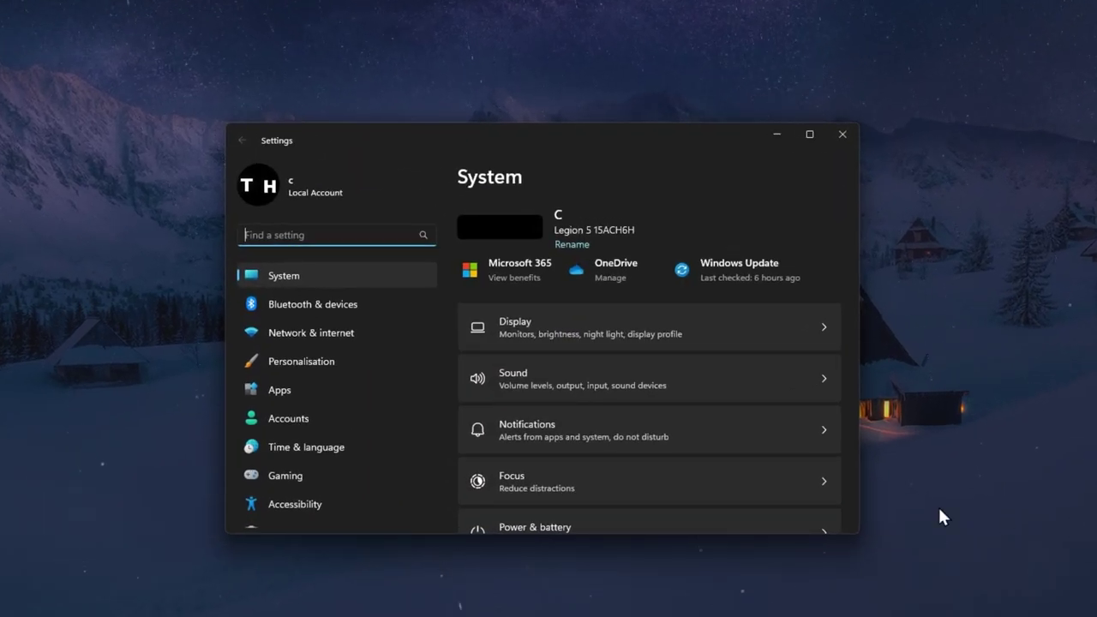
pyautogui.click(395, 335)
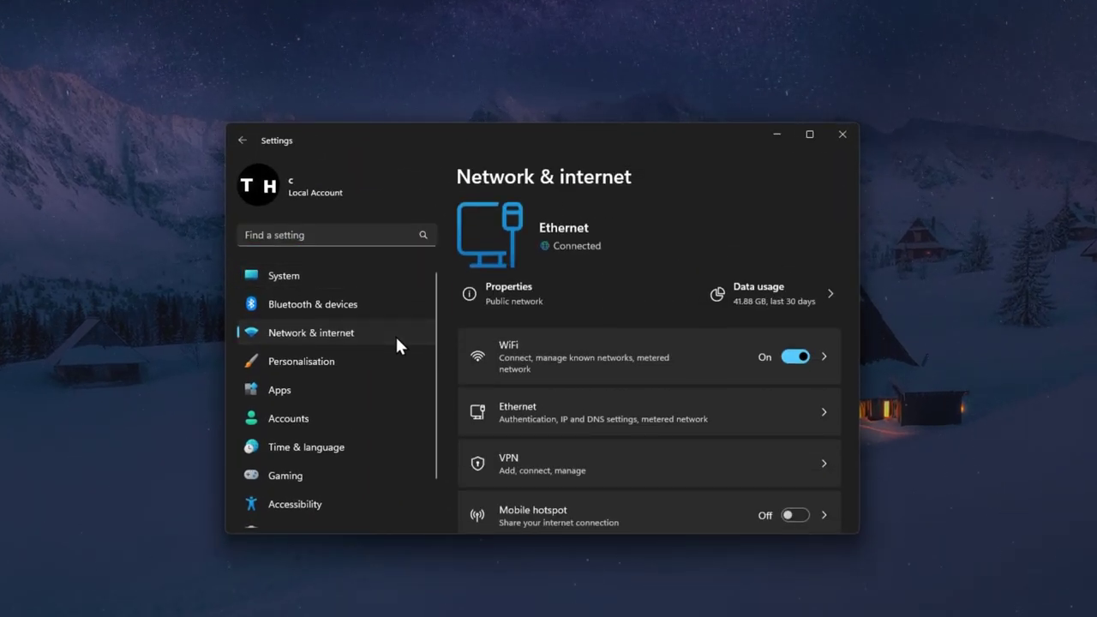
pyautogui.click(623, 470)
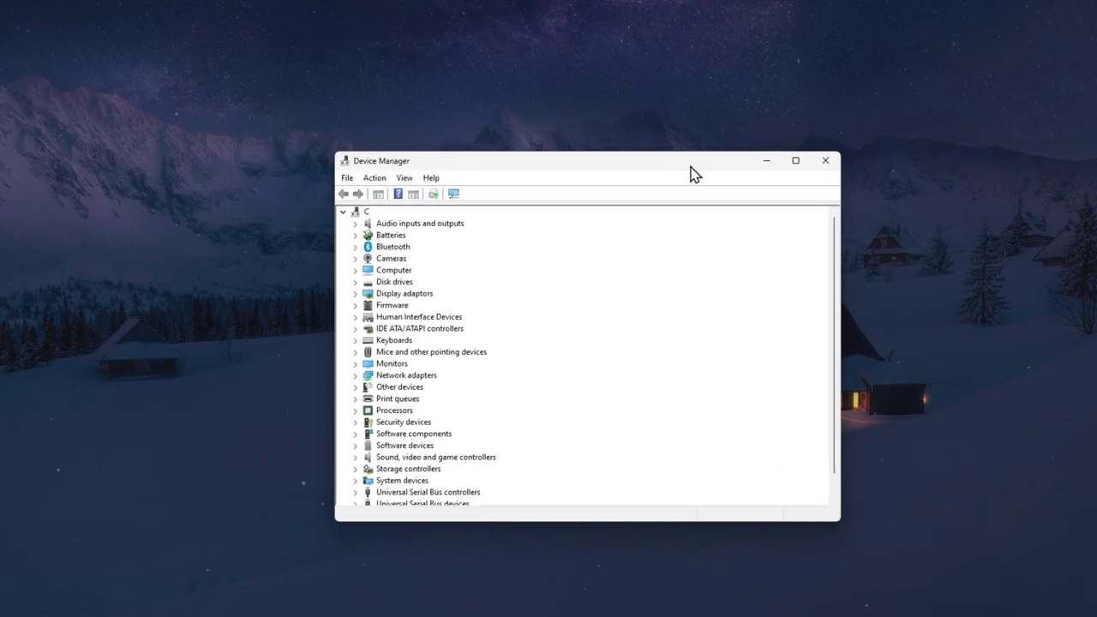
# Step: Expand the Network adapters category in Device Manager
pyautogui.click(325, 293)
pyautogui.click(328, 292)
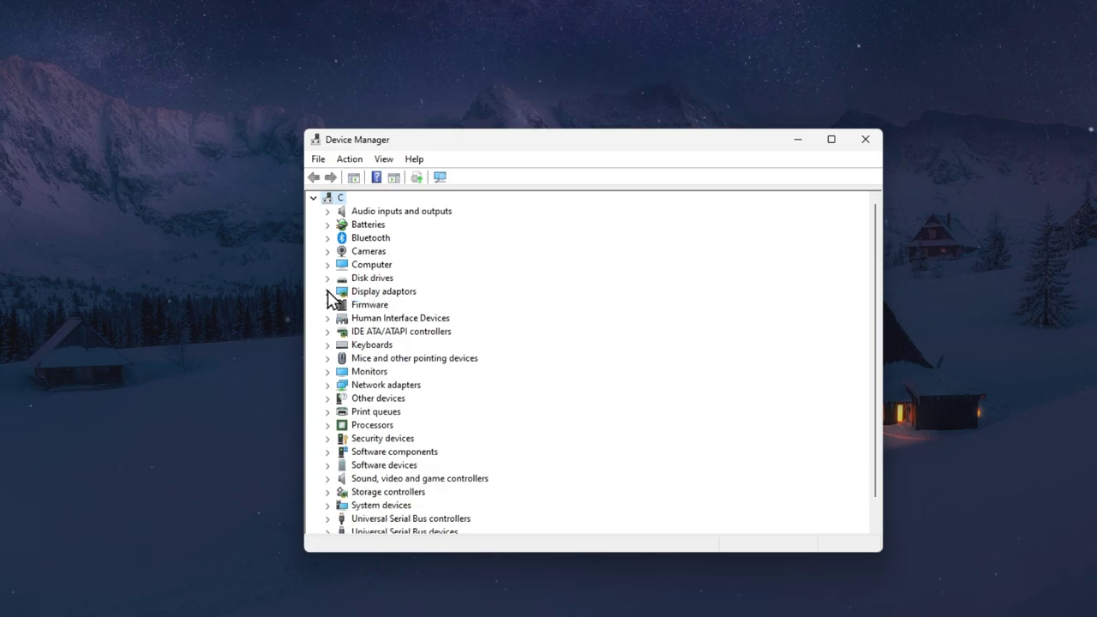
pyautogui.click(326, 385)
# Step: View the driver update options for Bluetooth Device (Personal Area Network) and close the wizard without updating
pyautogui.click(451, 350)
pyautogui.rightClick(462, 347)
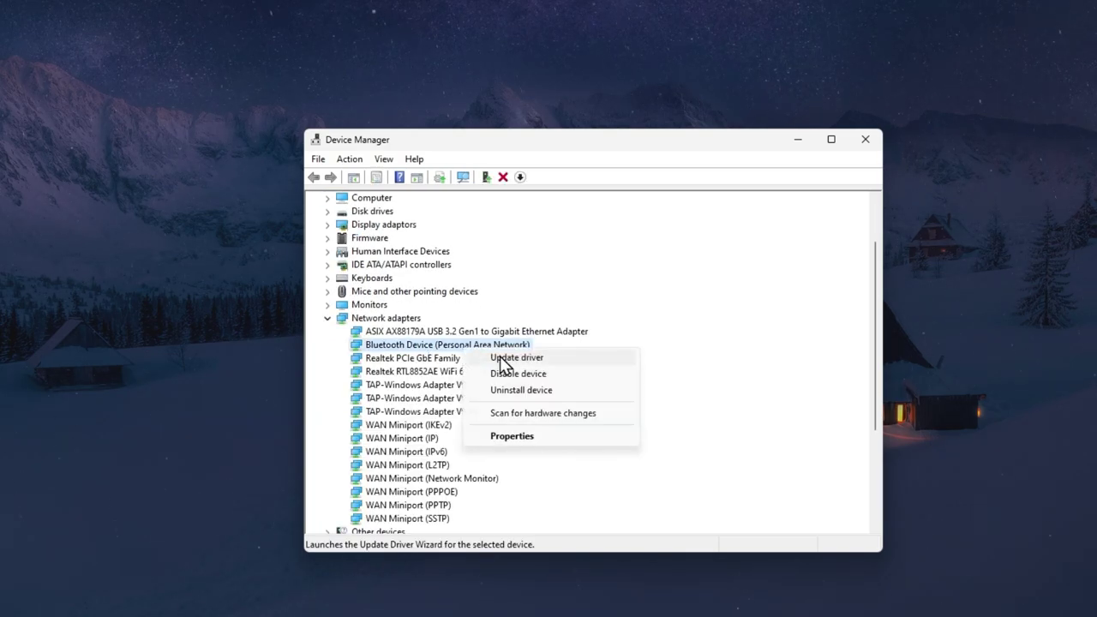
pyautogui.click(500, 358)
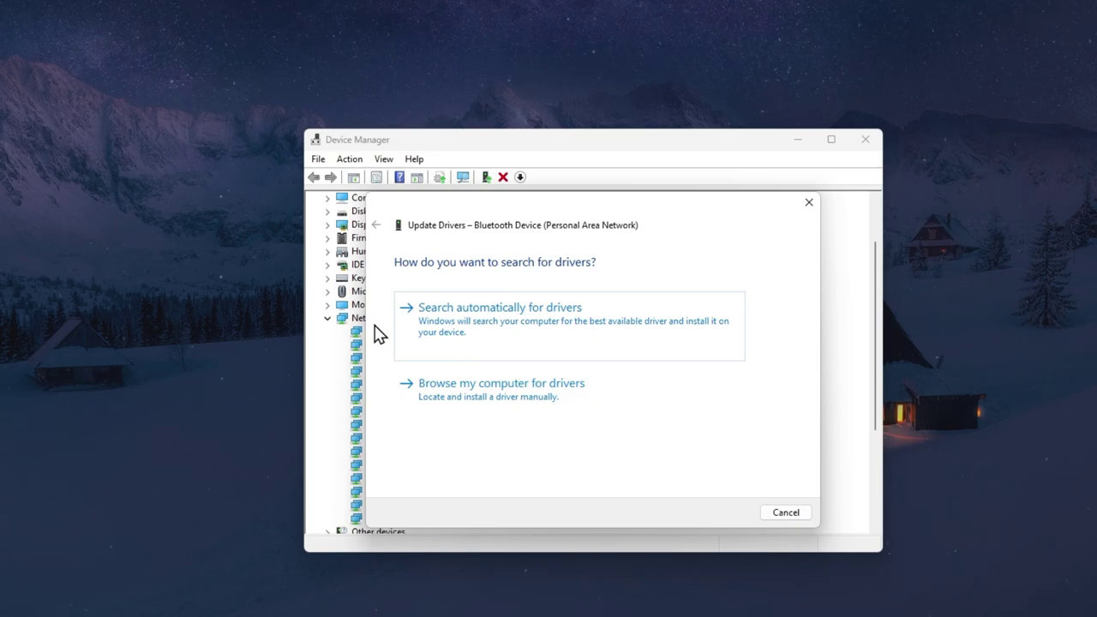
pyautogui.click(808, 203)
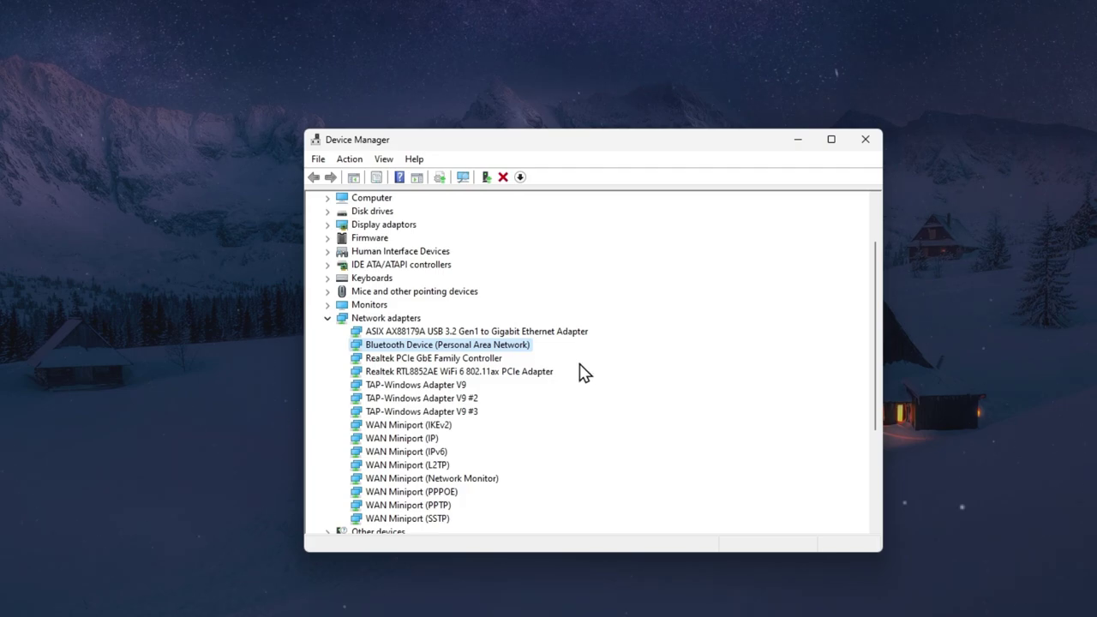
# Step: View the driver update options for the Realtek PCIe GbE Family Controller, and close the wizard and Device Manager
pyautogui.rightClick(490, 360)
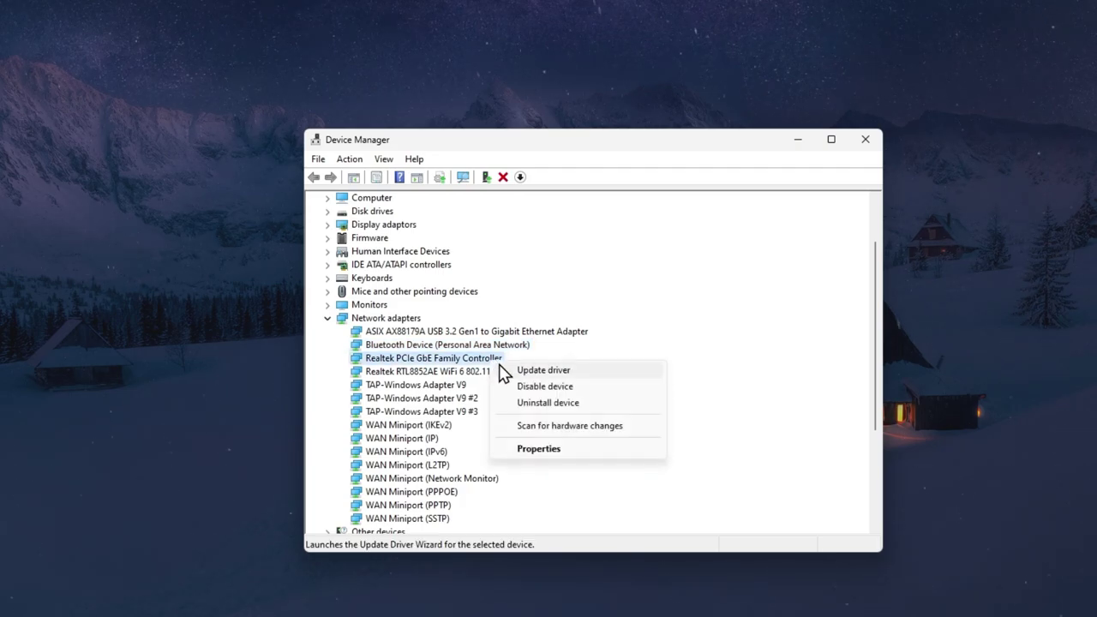
pyautogui.click(502, 370)
pyautogui.click(808, 203)
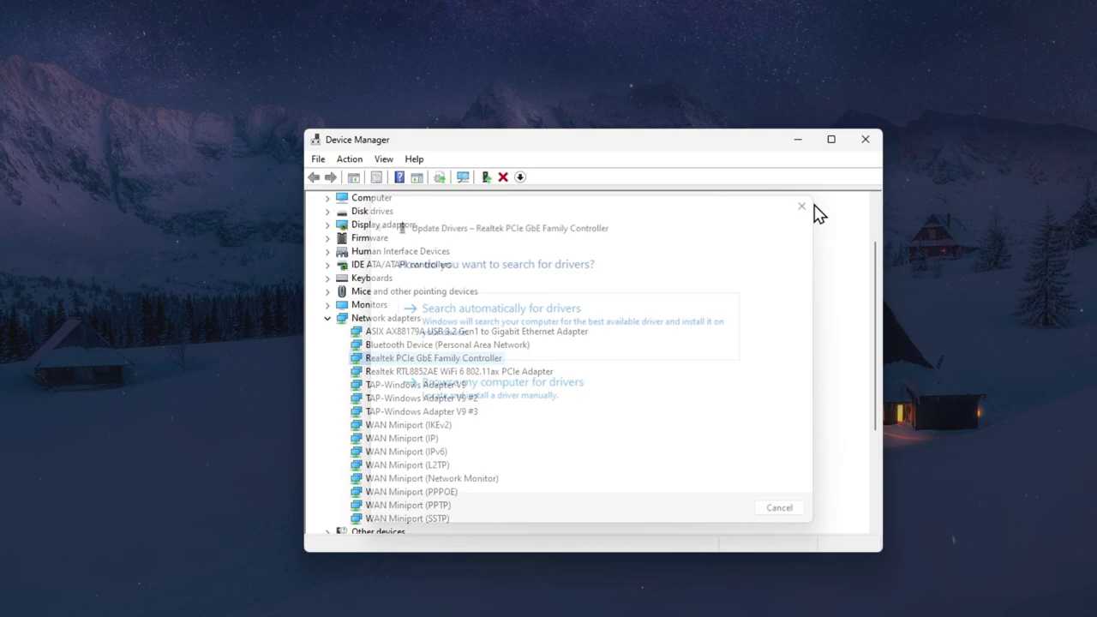
pyautogui.click(803, 173)
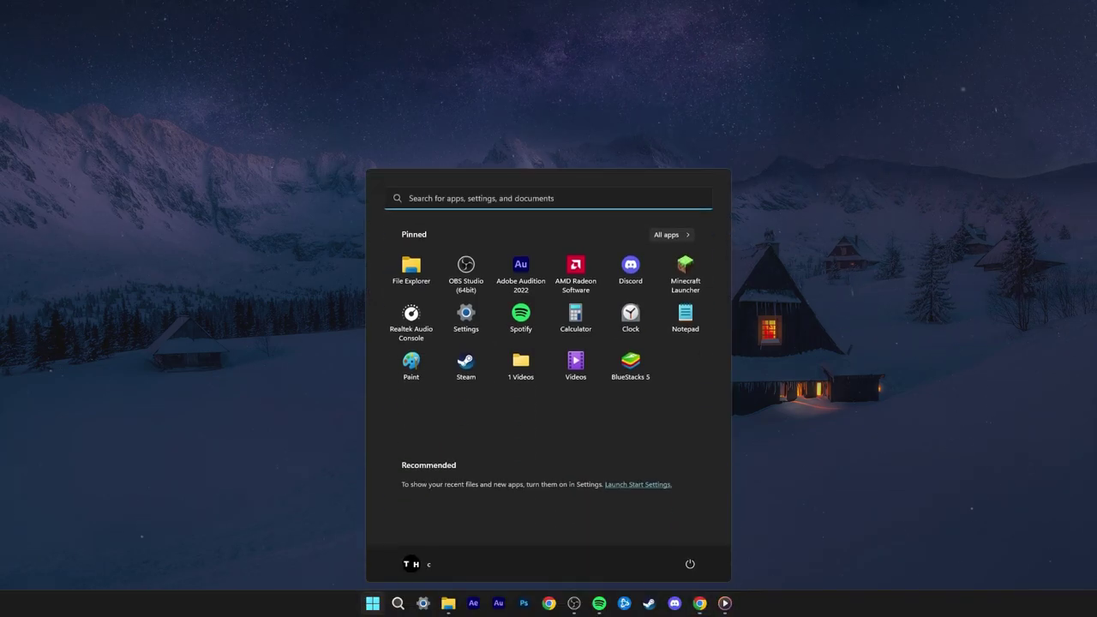
# Step: Search Windows for the firewall settings
pyautogui.write('firewall')
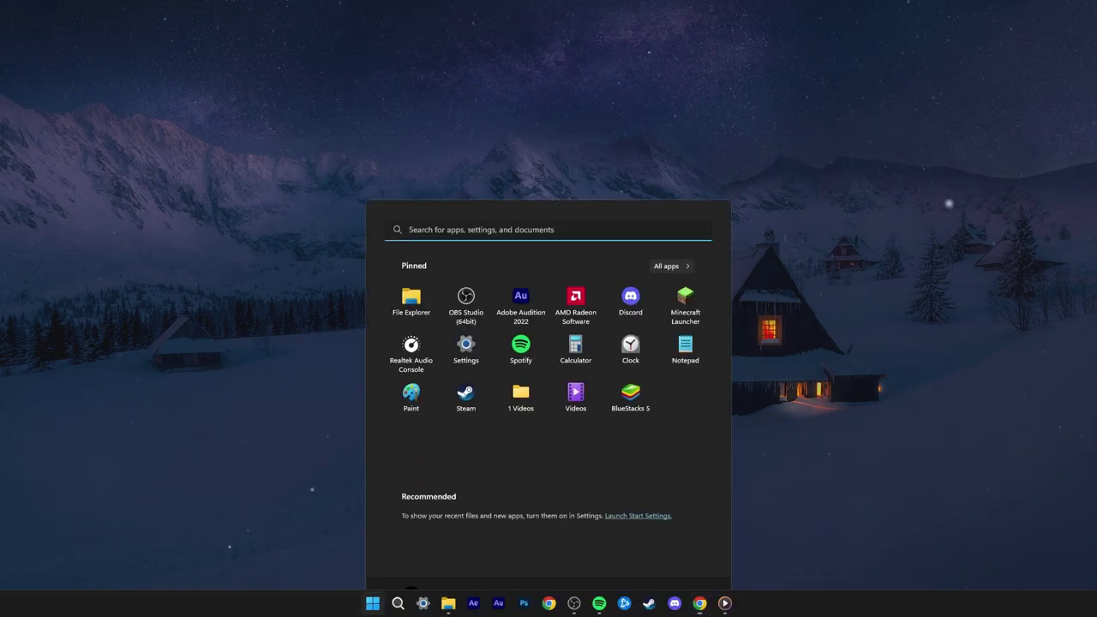
# Step: Open Control Panel and go to the network adapter settings of the Network and Sharing Centre
pyautogui.write('control panel')
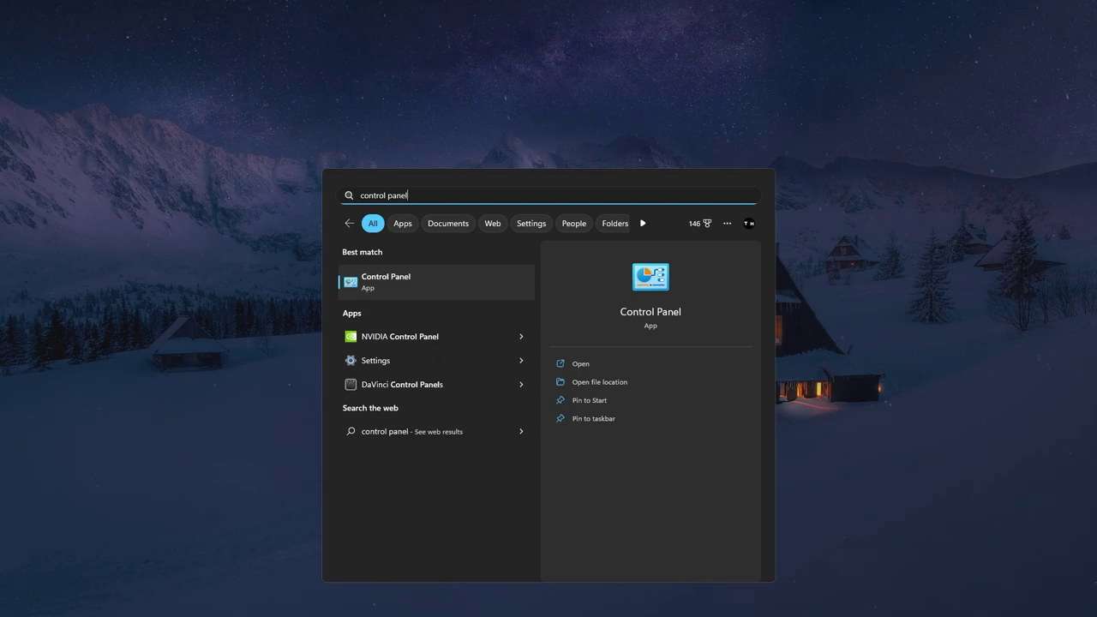
pyautogui.press('Return')
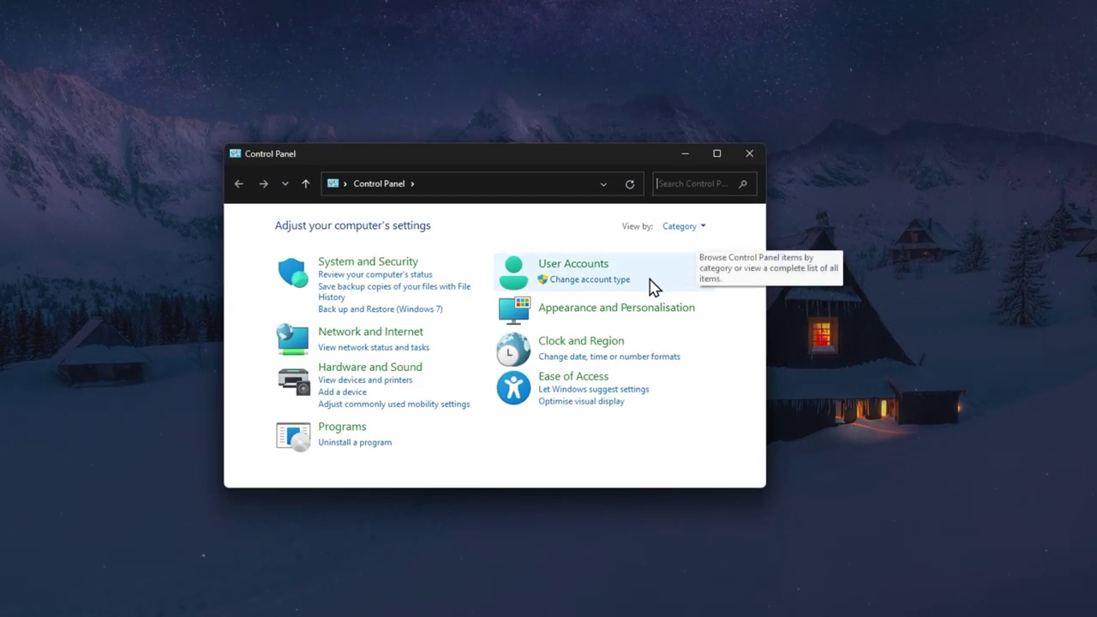
pyautogui.click(403, 334)
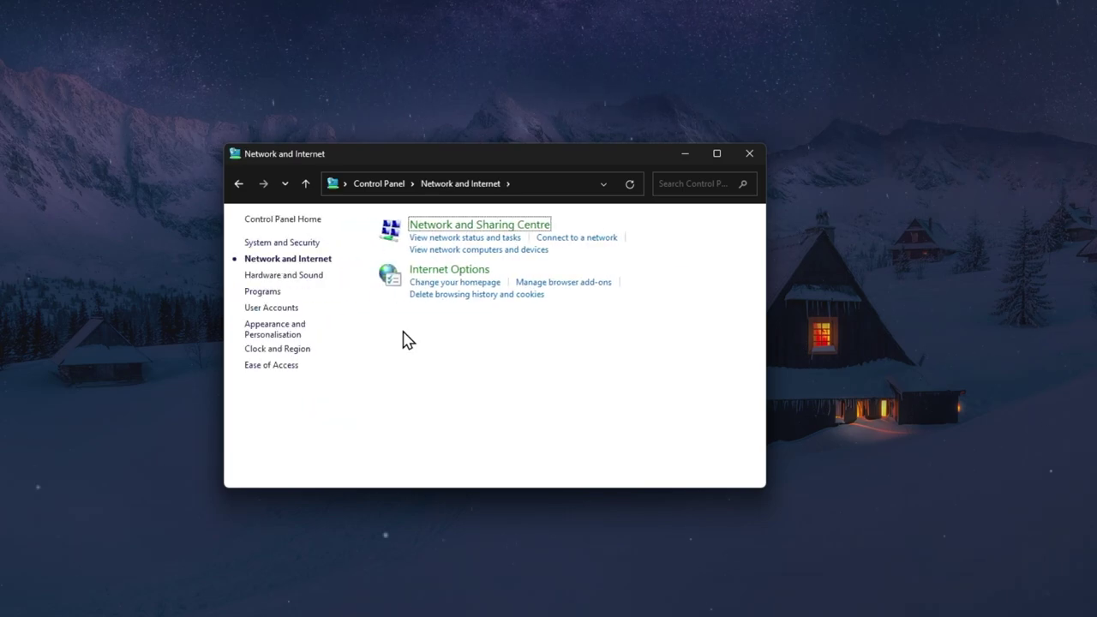
pyautogui.click(437, 227)
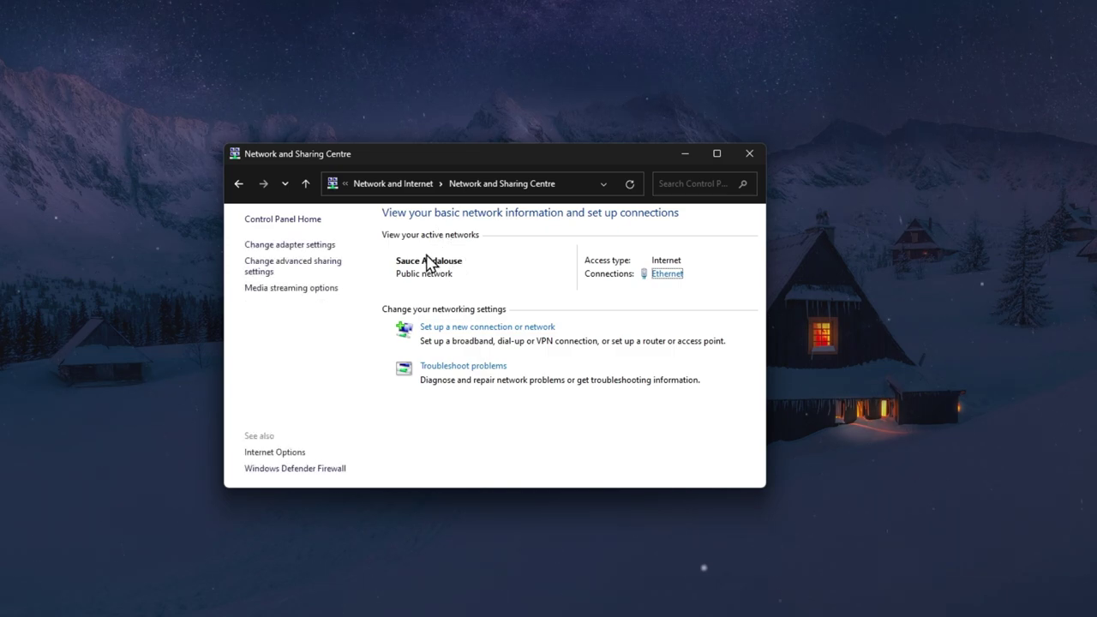
pyautogui.click(302, 246)
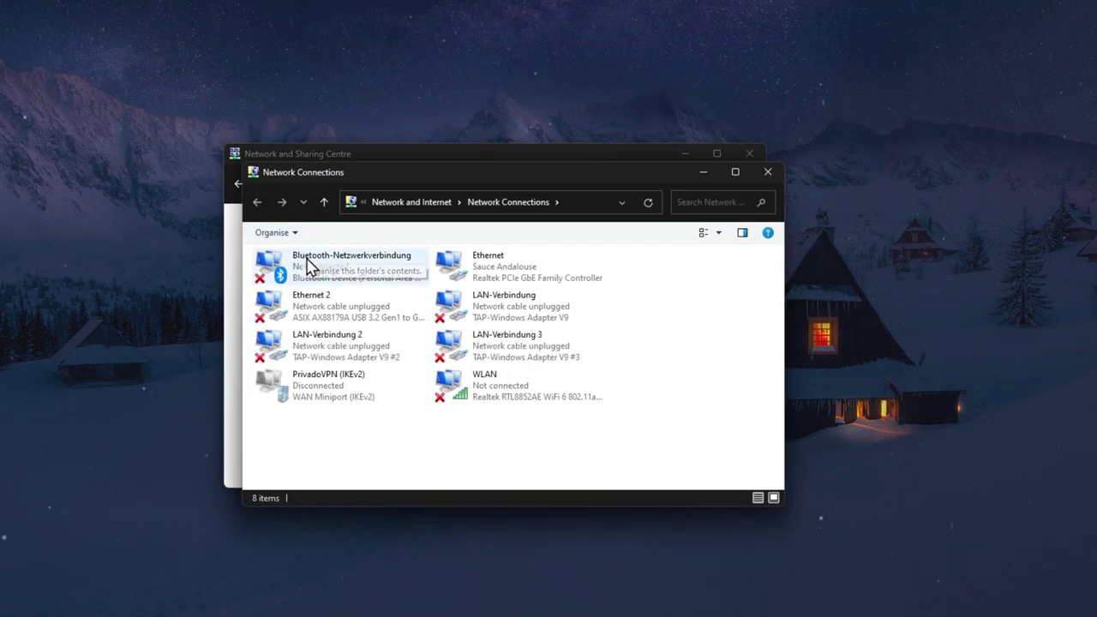
# Step: View the available actions for the Bluetooth and WLAN adapters without disabling either, and close Network Connections
pyautogui.click(341, 275)
pyautogui.rightClick(336, 276)
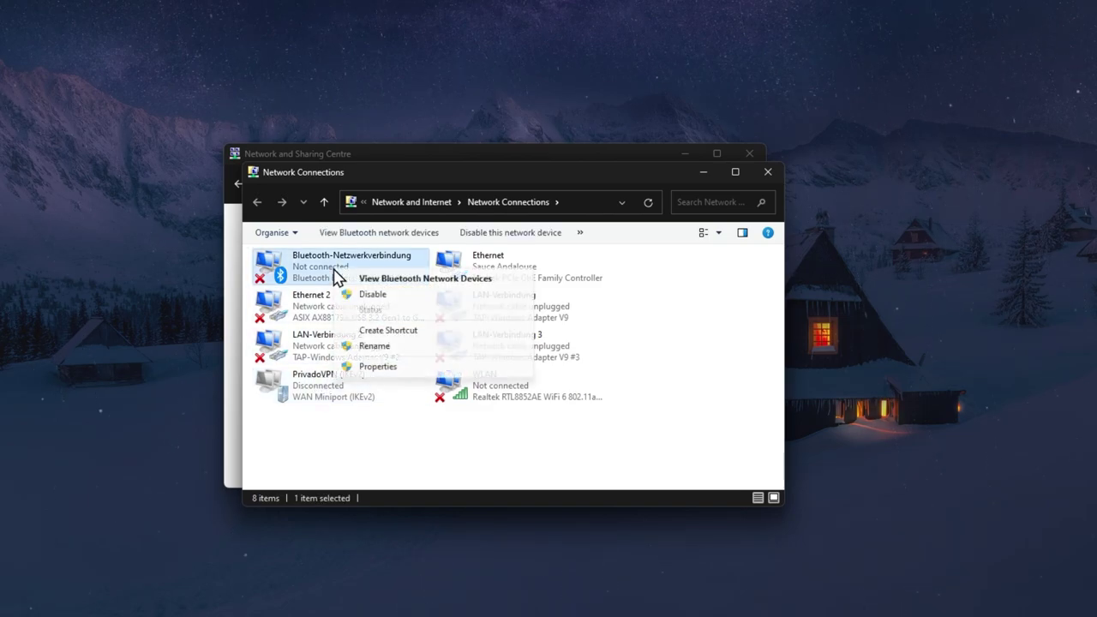
pyautogui.click(338, 433)
pyautogui.click(487, 385)
pyautogui.rightClick(489, 385)
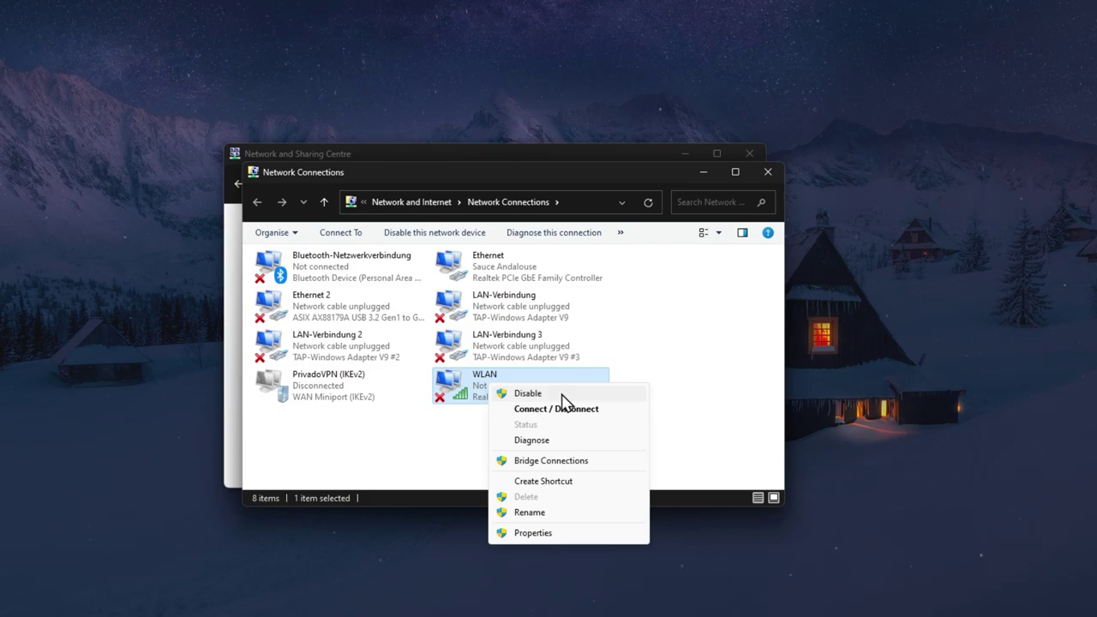
pyautogui.click(363, 483)
pyautogui.click(766, 172)
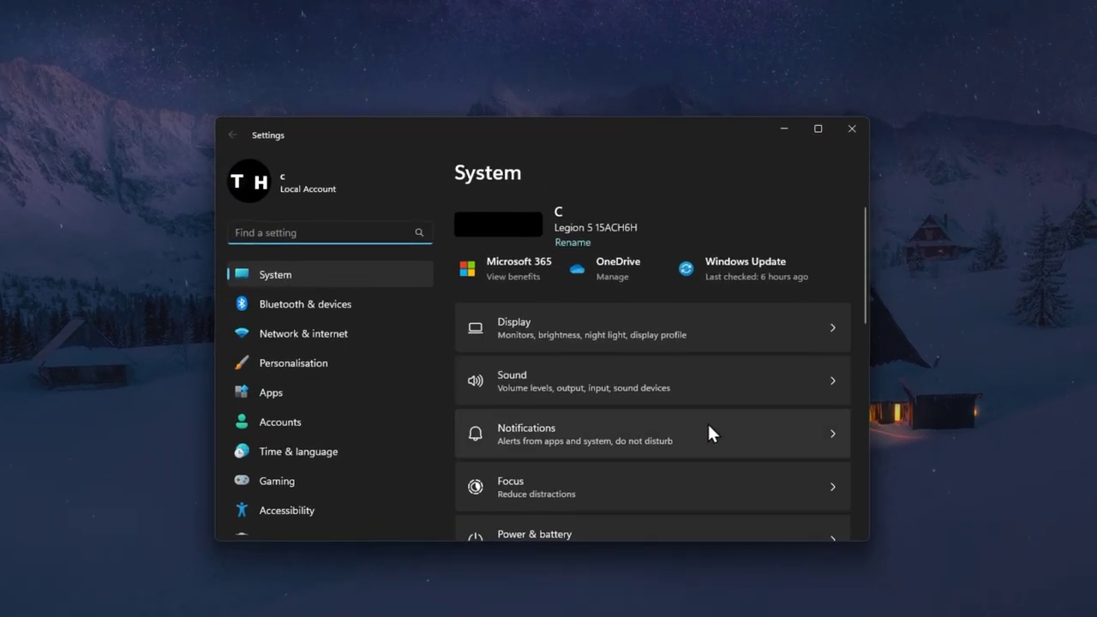
# Step: Go to the Temporary files page under System > Storage in Windows Settings
pyautogui.click(328, 283)
pyautogui.scroll(-5, 599, 360)
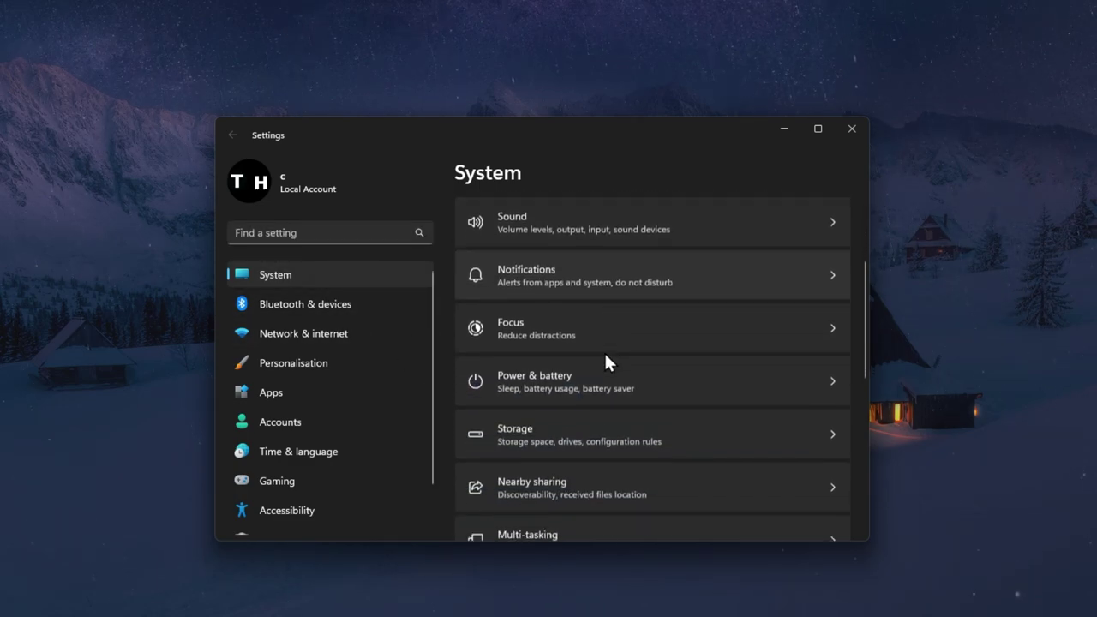
pyautogui.scroll(-1, 593, 411)
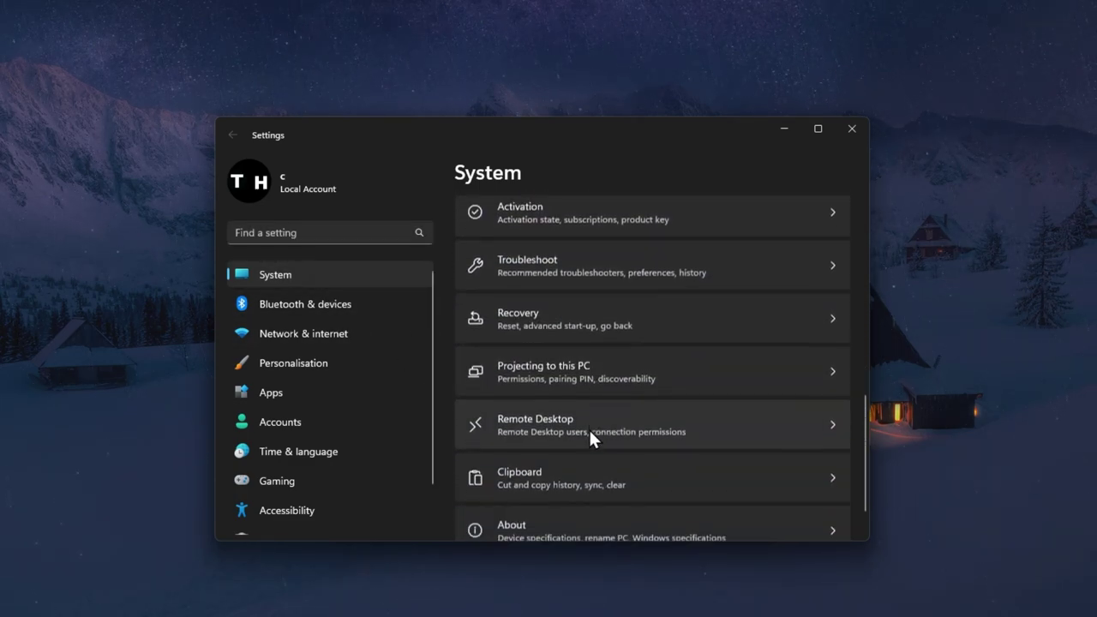
pyautogui.scroll(3, 587, 441)
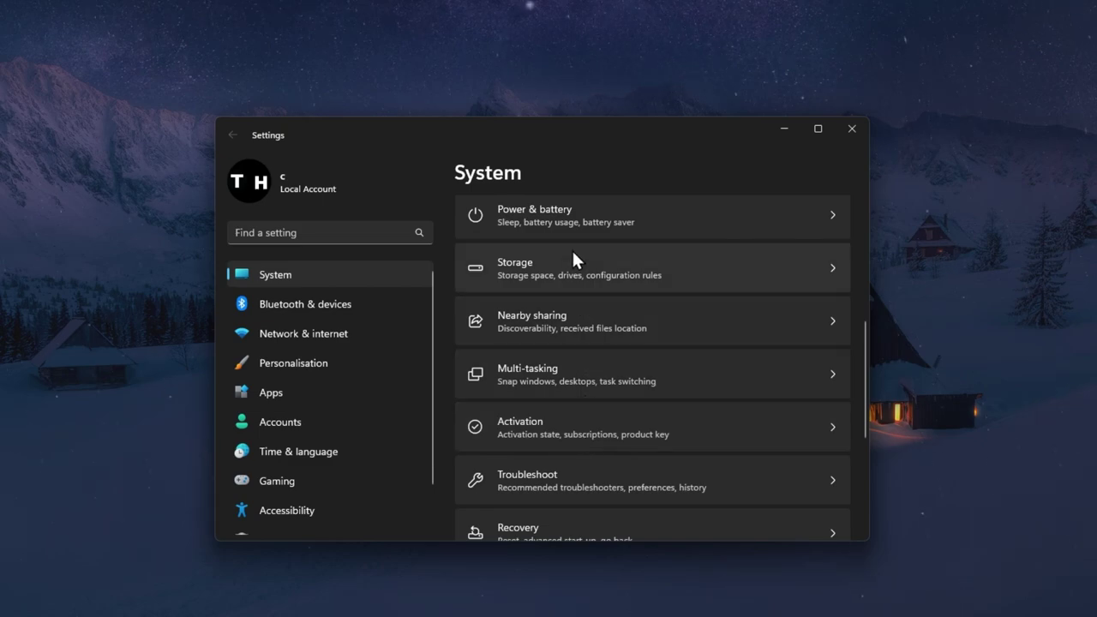
pyautogui.click(572, 251)
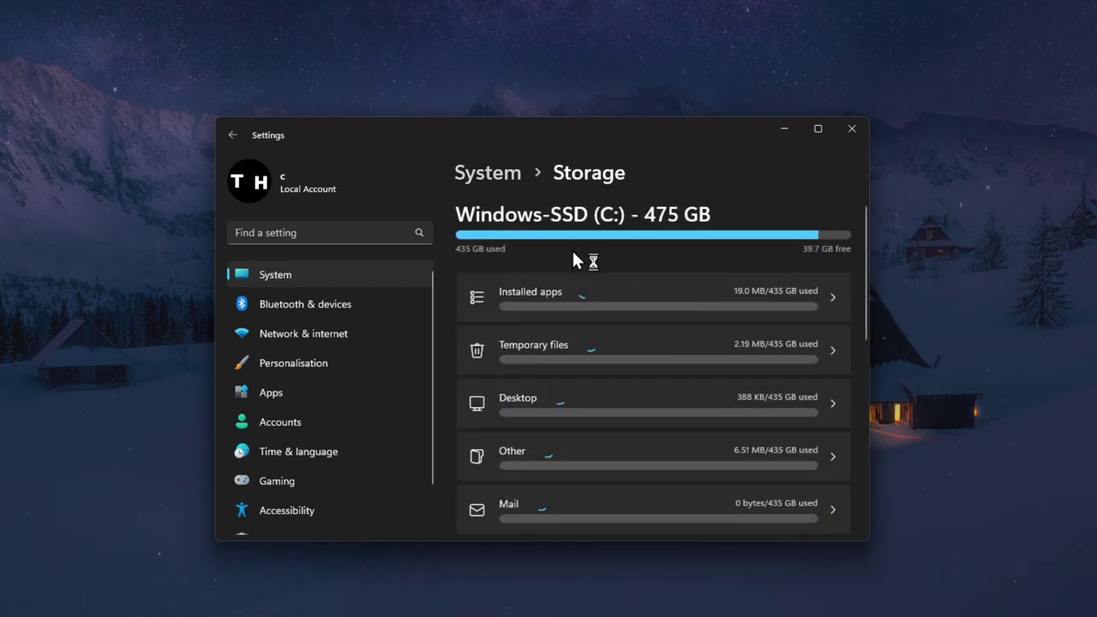
pyautogui.click(589, 354)
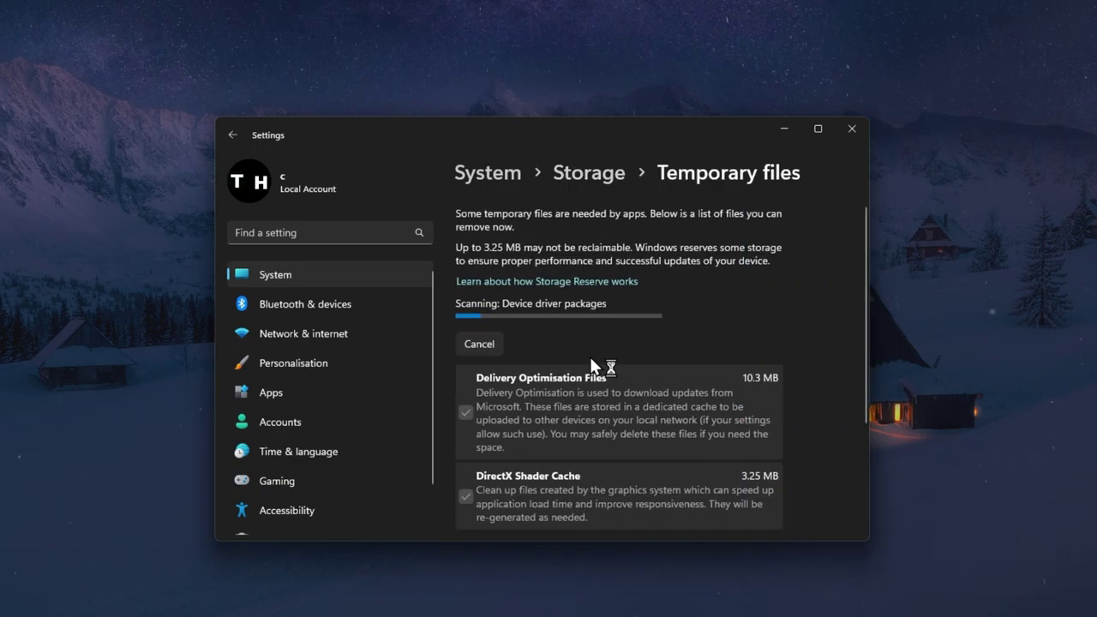
# Step: Include the Recycle Bin in the temporary files selected for removal and review the remaining categories
pyautogui.scroll(-1, 818, 354)
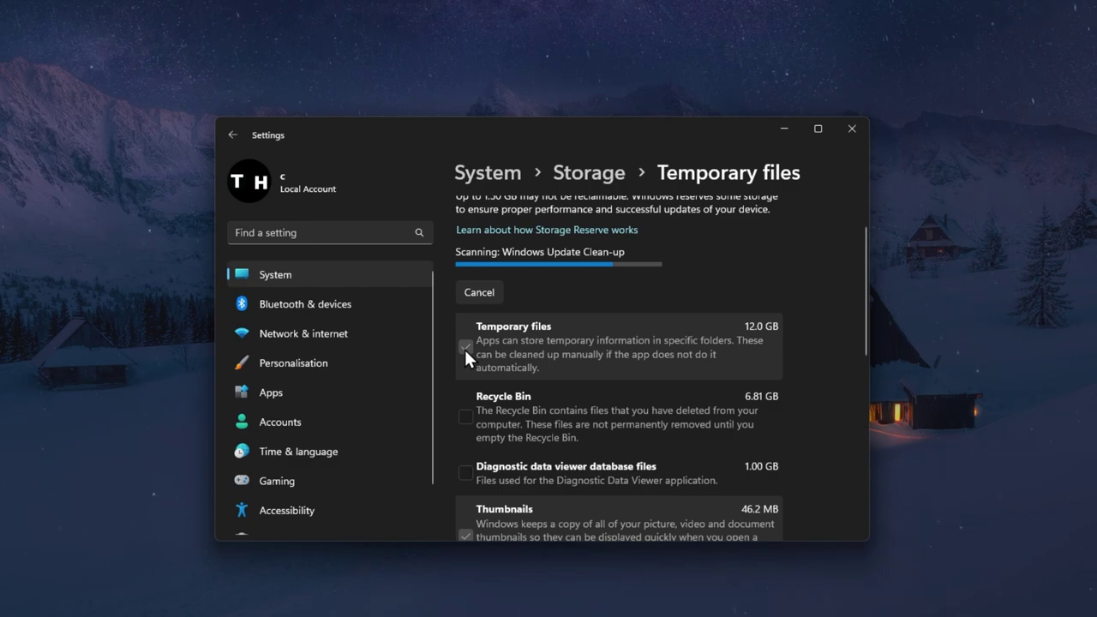
pyautogui.scroll(-2, 835, 349)
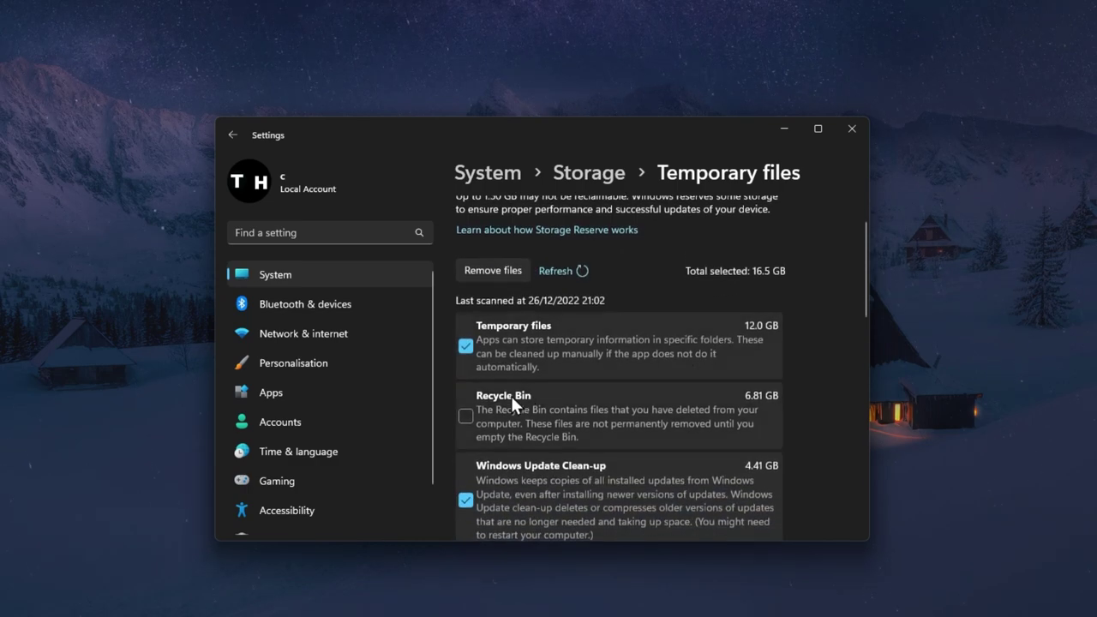
pyautogui.click(464, 418)
pyautogui.scroll(-3, 825, 403)
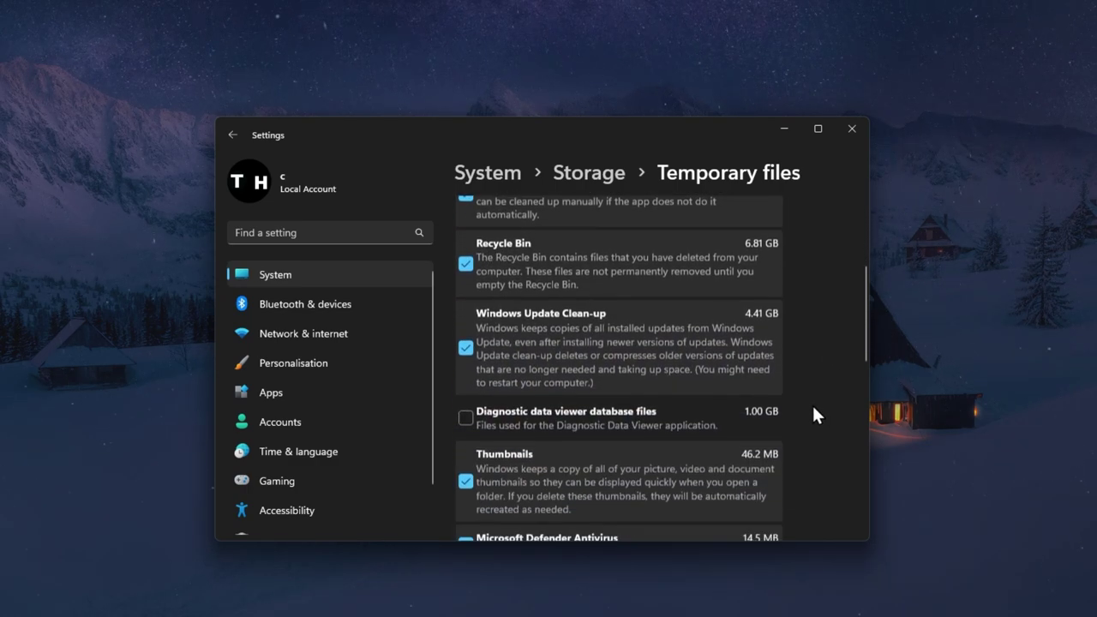
pyautogui.scroll(-4, 462, 342)
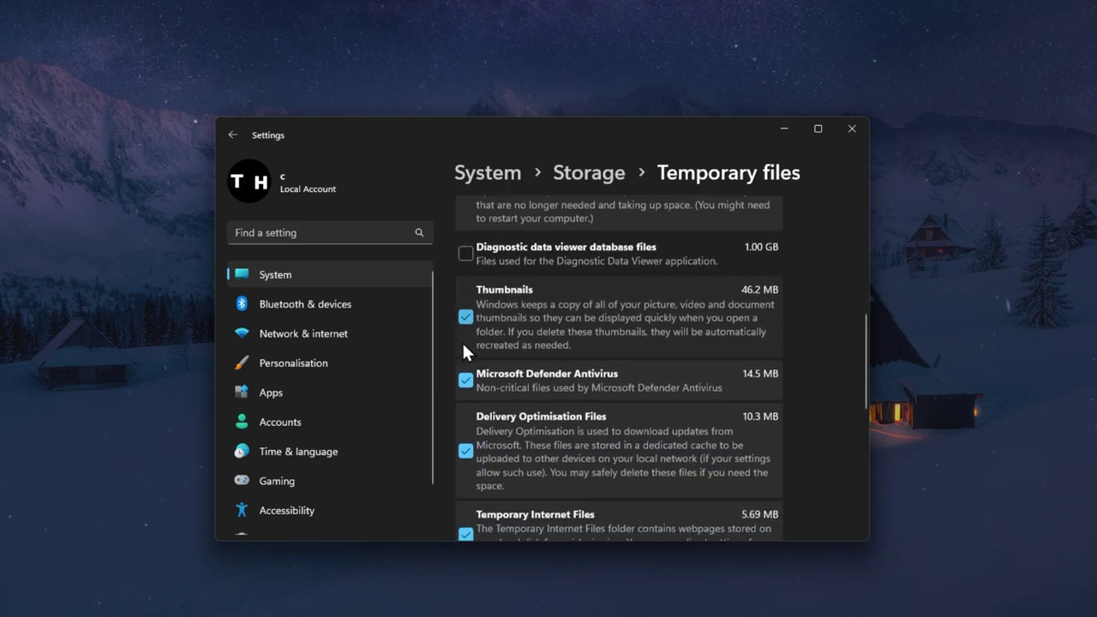
pyautogui.scroll(-2, 463, 345)
pyautogui.scroll(10, 462, 345)
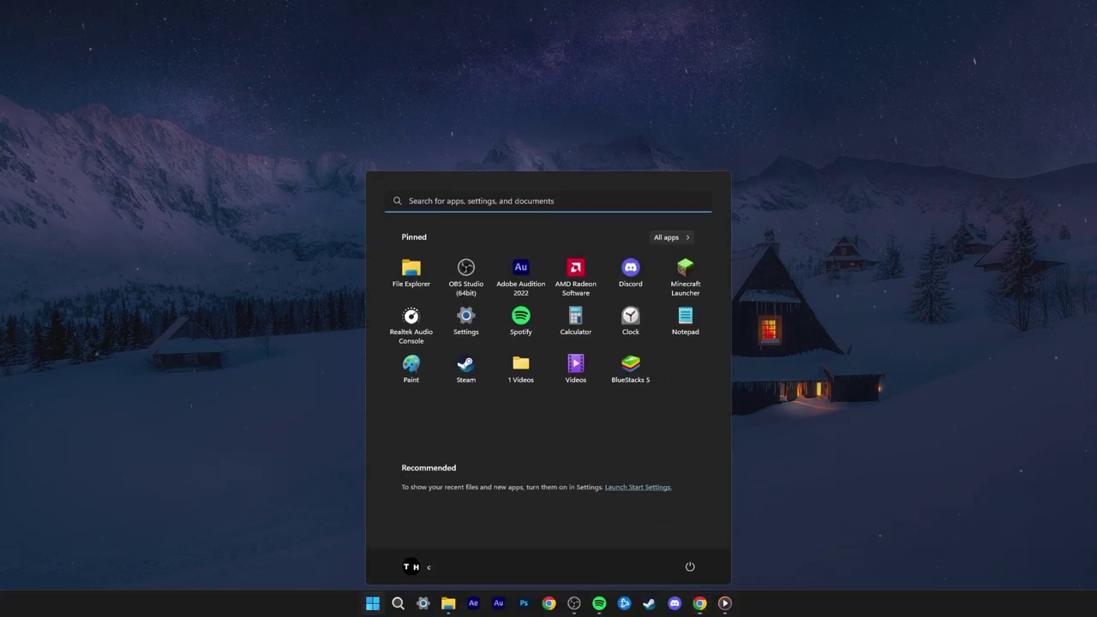
# Step: Open Command Prompt and flush the DNS cache with ipconfig /flushdns
pyautogui.write('cmd')
pyautogui.press('Return')
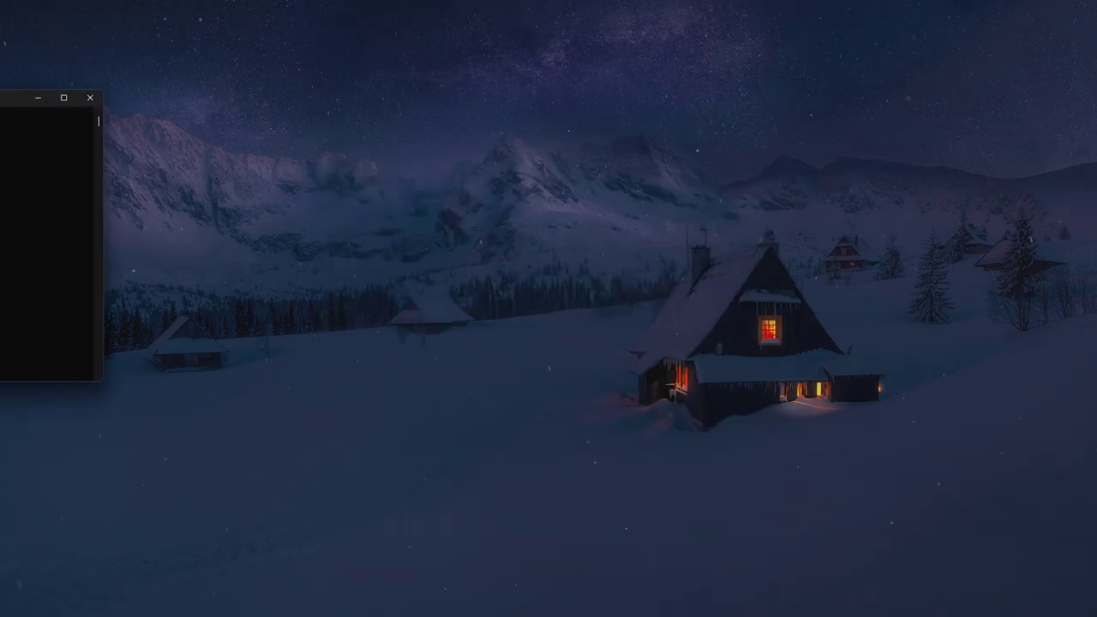
pyautogui.moveTo(3, 105); pyautogui.dragTo(733, 193)
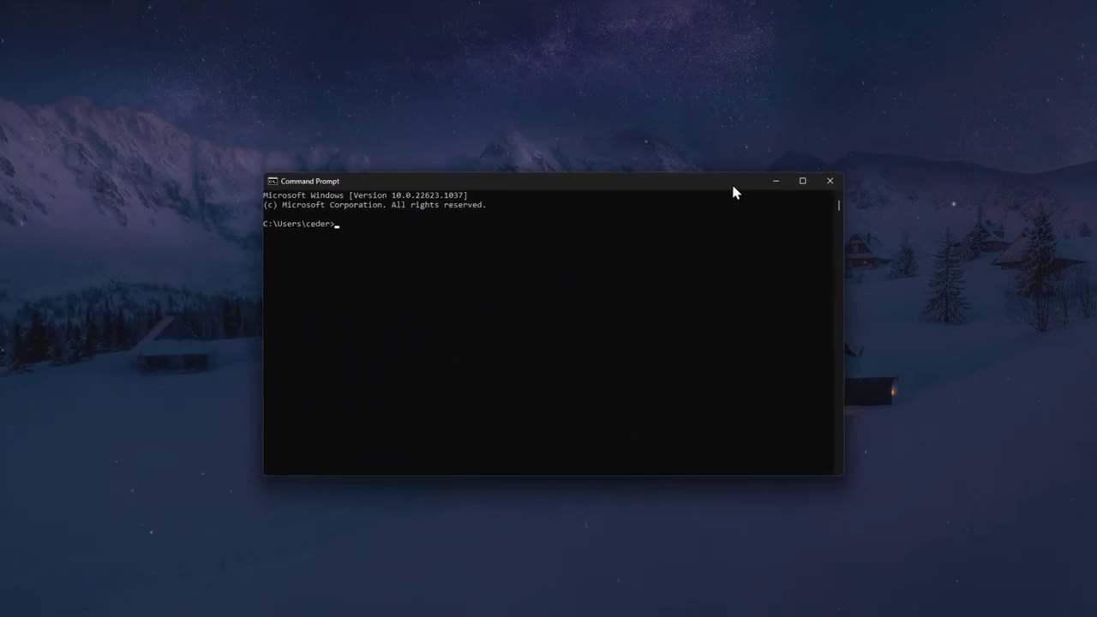
pyautogui.write('ipconfig')
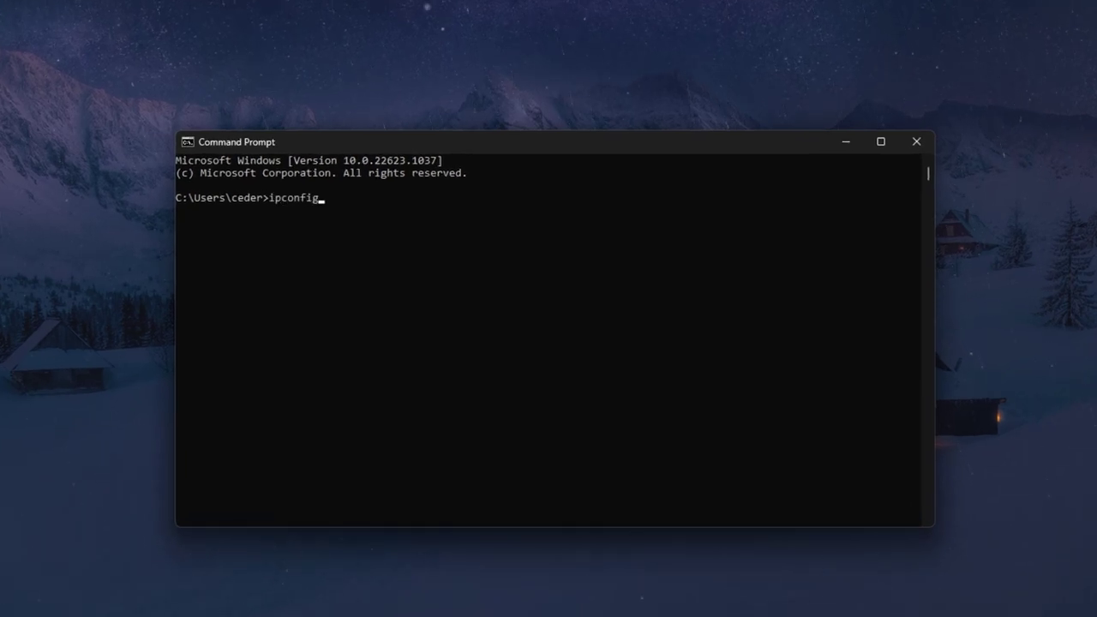
pyautogui.write(' /flushdns')
pyautogui.press('Return')
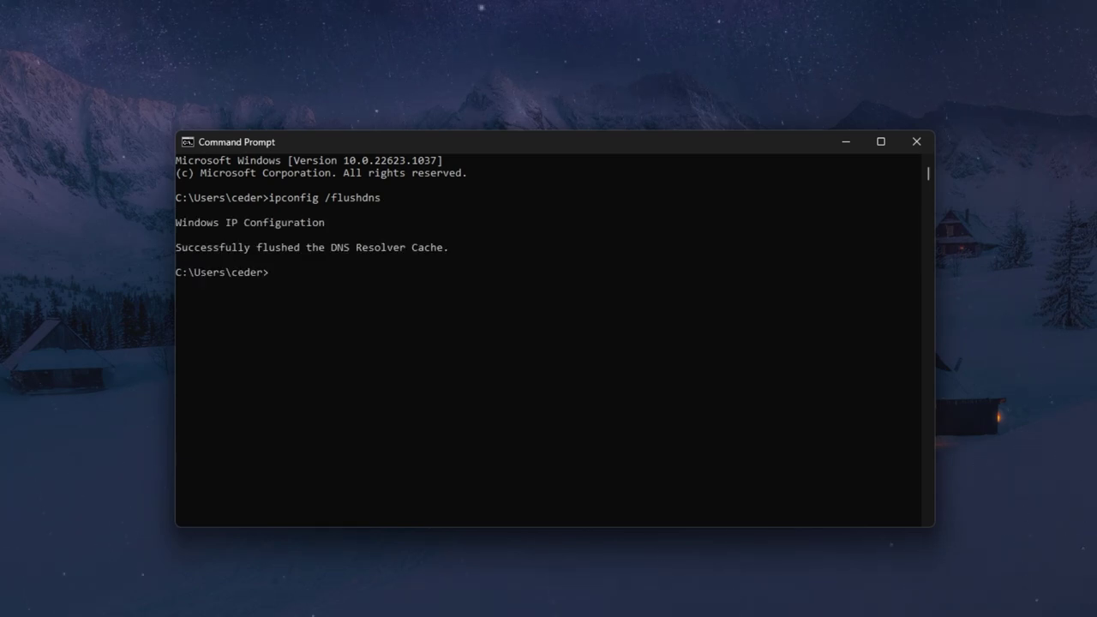